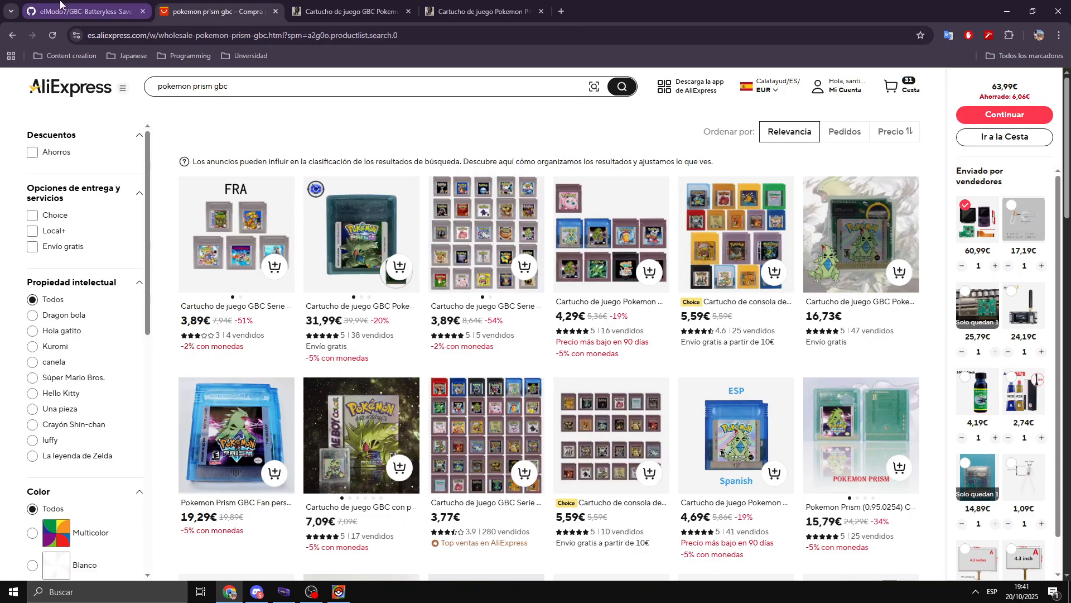
Review the GBC-Batteryless-Save-Tool repository and its 1.0 release page on GitHub, and minimize the browser
mouse_move(888, 224)
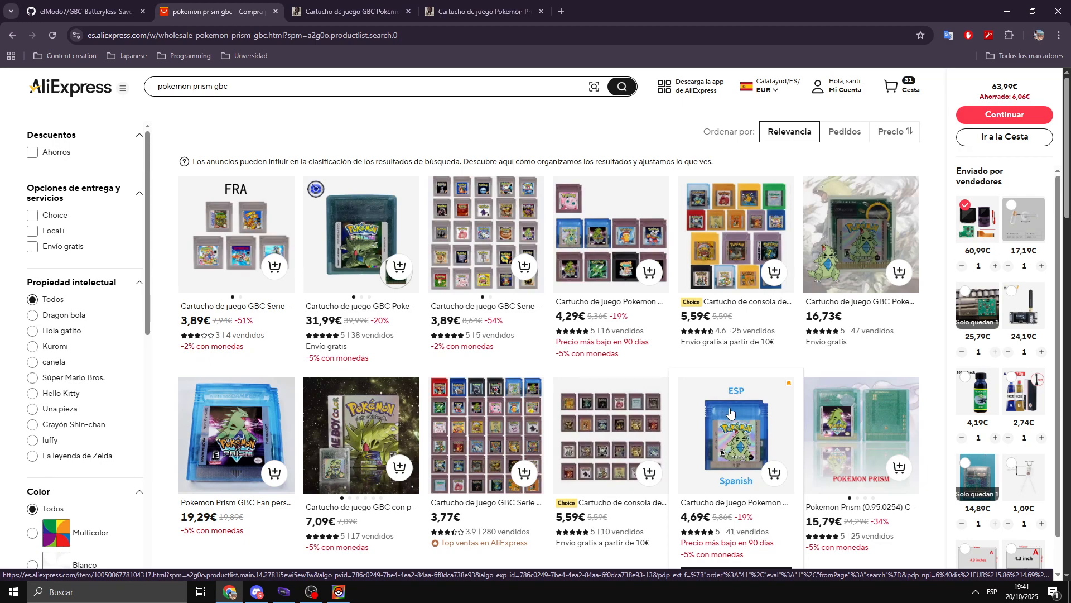
left_click(113, 7)
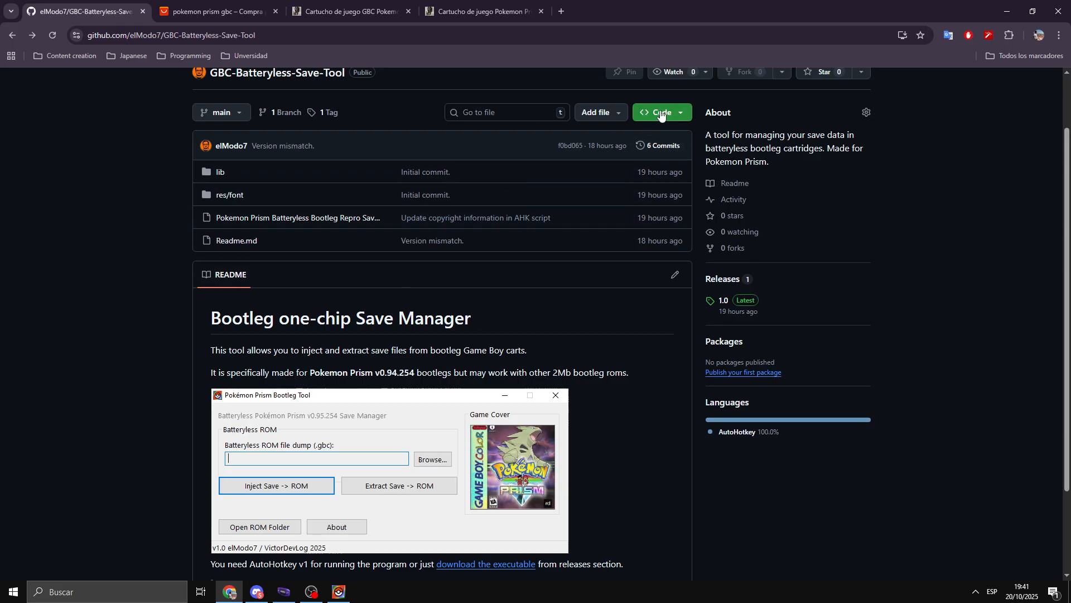
scroll(217, 481, "down", 2)
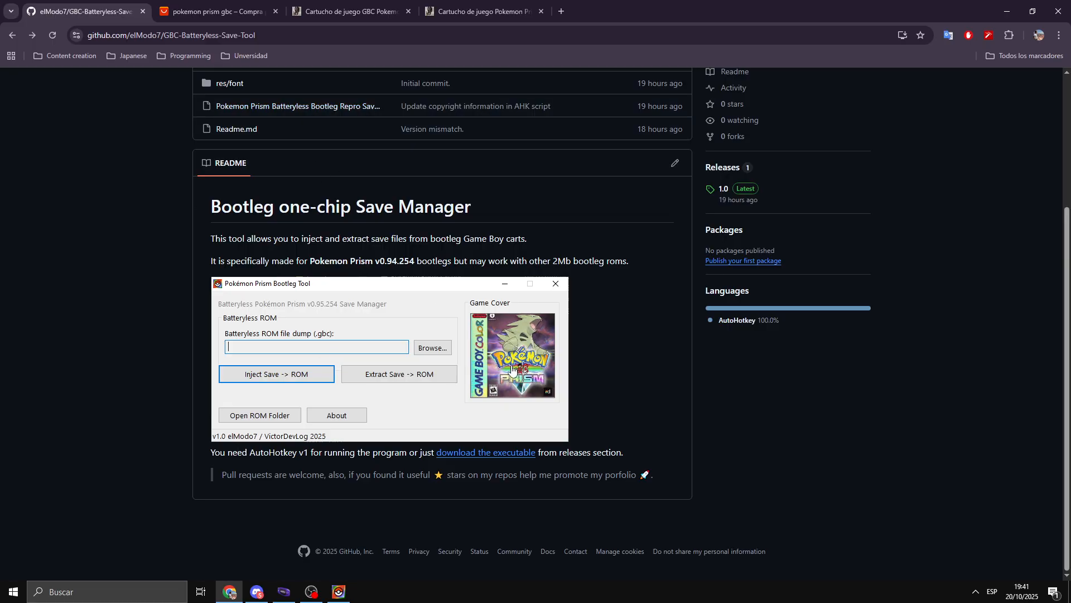
scroll(740, 351, "up", 3)
left_click(724, 358)
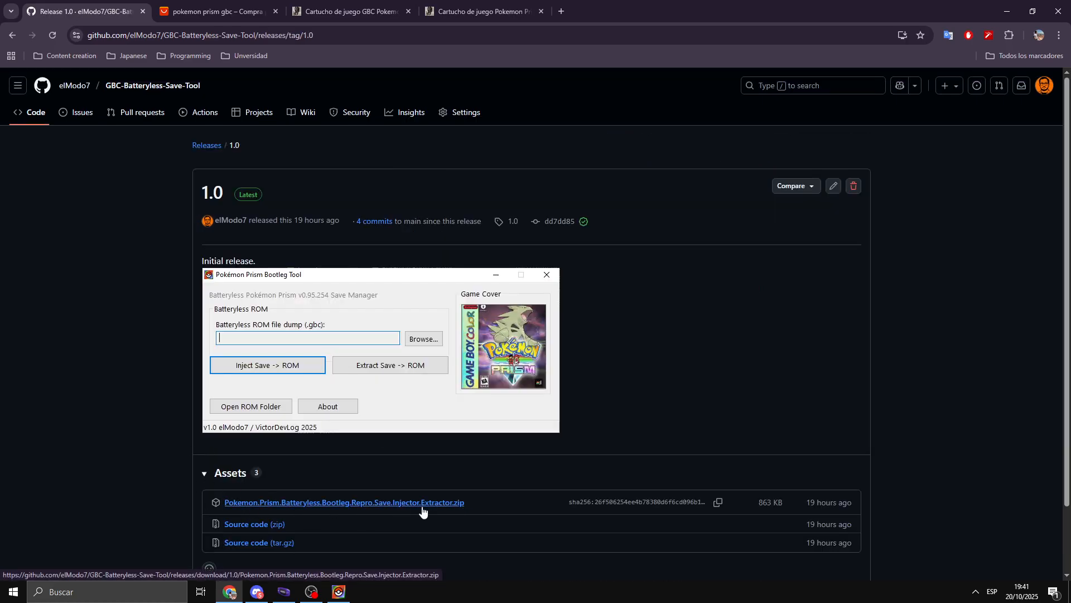
left_click(12, 35)
left_click(1006, 12)
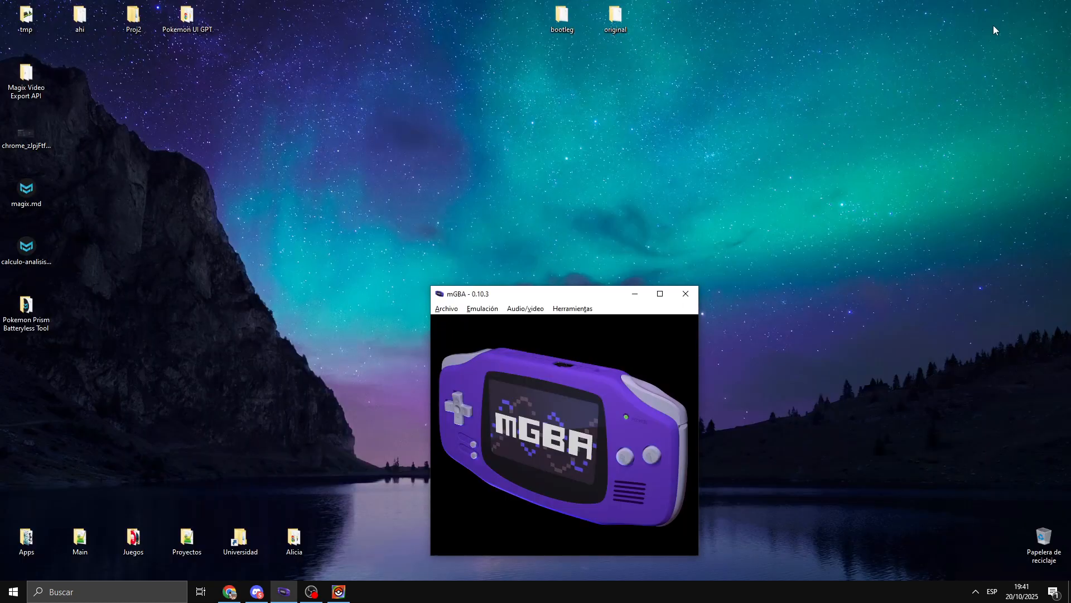
Look inside the Pokemon Prism Batteryless Tool folder on the desktop, close it and bring up the Pokémon Prism Bootleg Tool
double_click(25, 309)
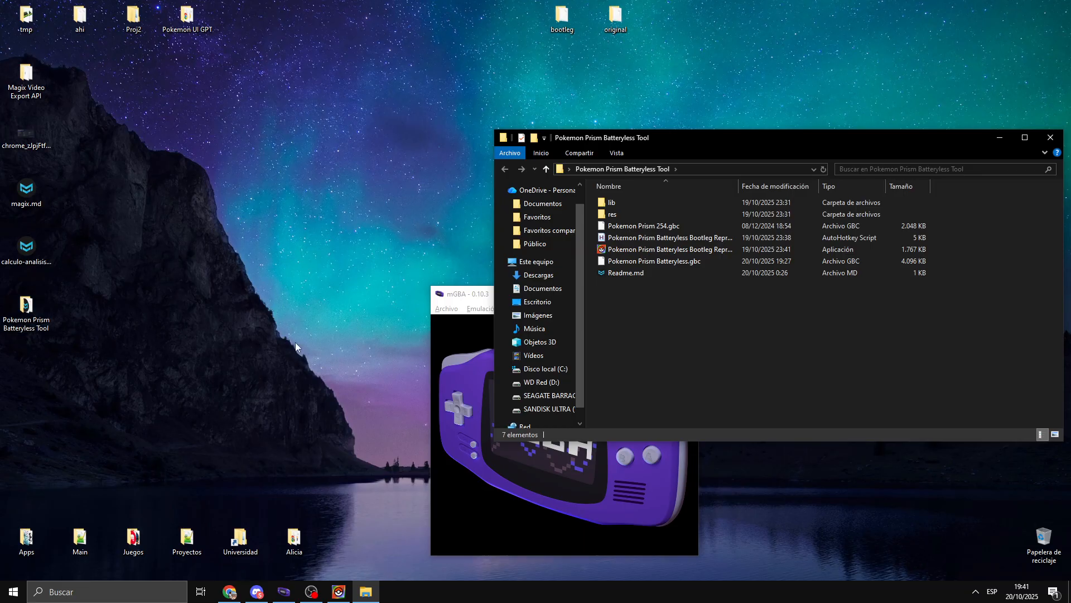
left_click(1051, 137)
left_click(338, 590)
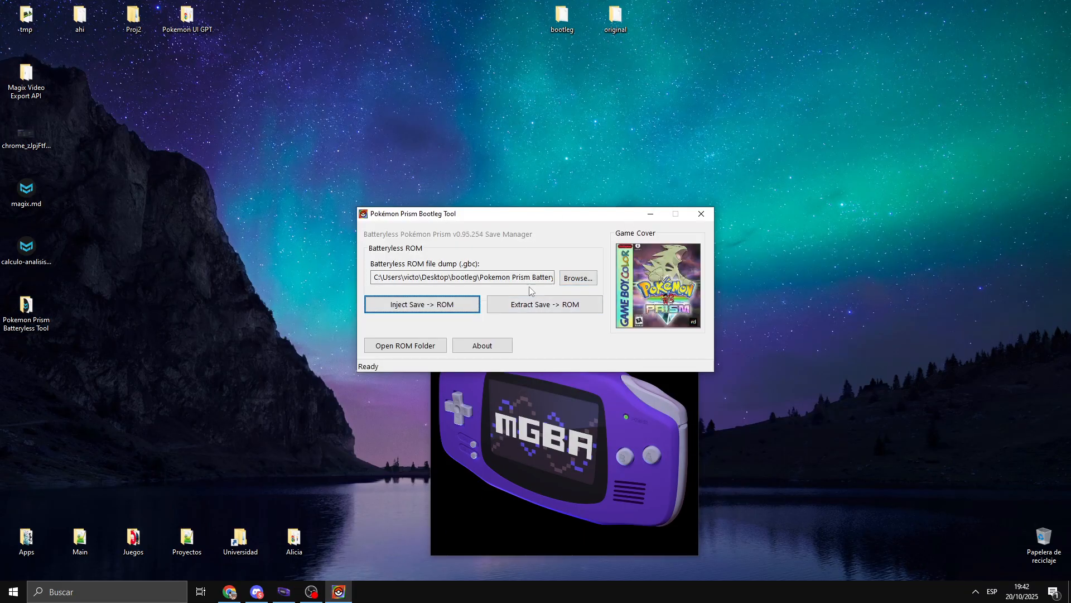
Open the bootleg and original desktop folders and arrange their windows side by side without overlap
double_click(561, 17)
double_click(616, 17)
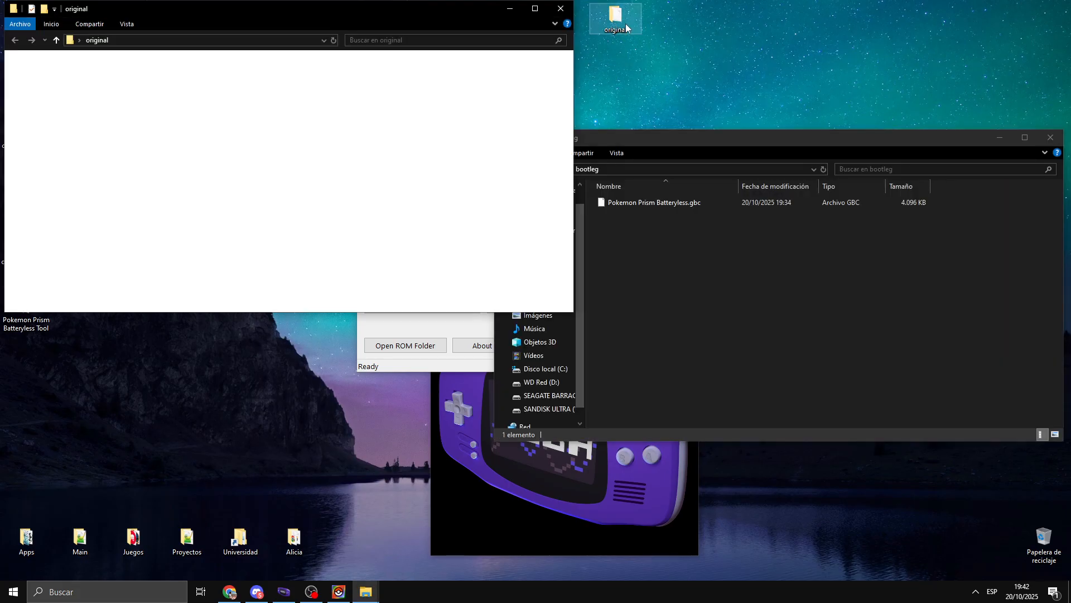
left_click_drag(265, 10, 263, 139)
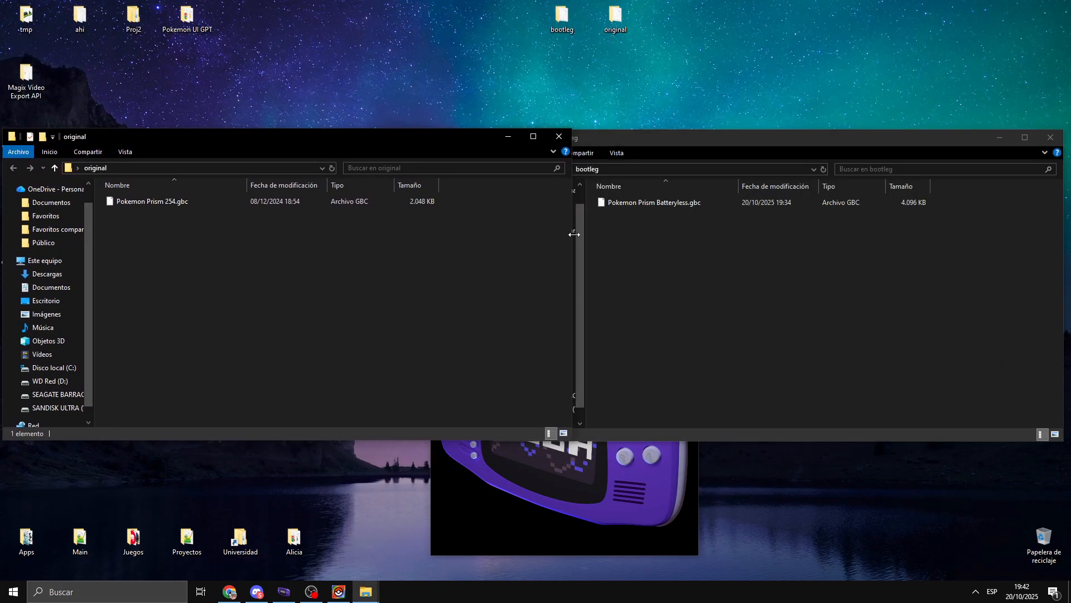
left_click_drag(575, 234, 537, 259)
left_click(526, 261)
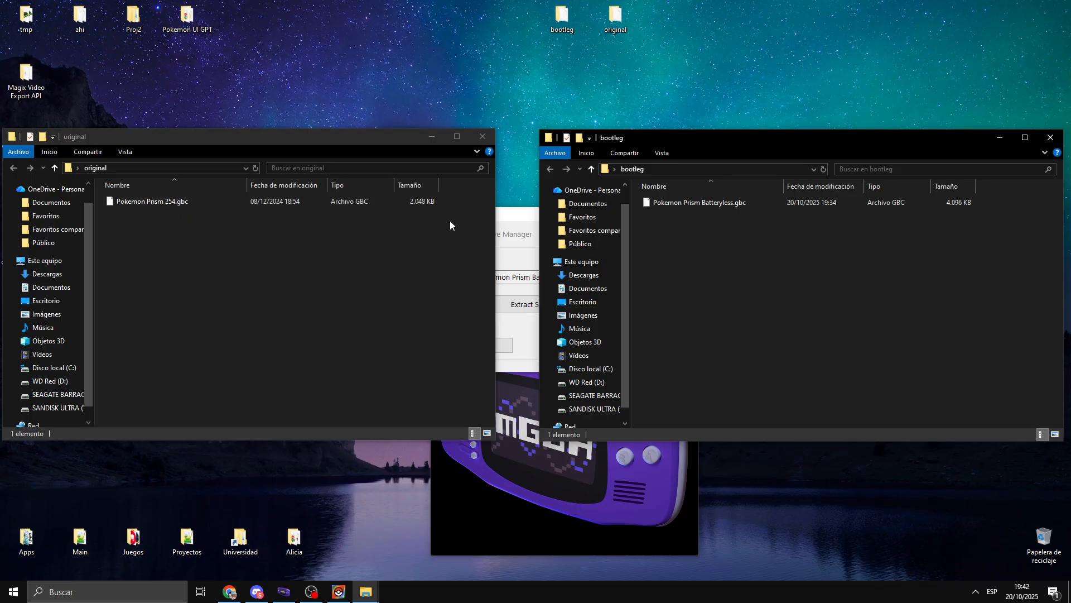
Run Pokemon Prism 254.gbc from the original folder in mGBA up to the game's main menu, and shut down the emulation
left_click(482, 501)
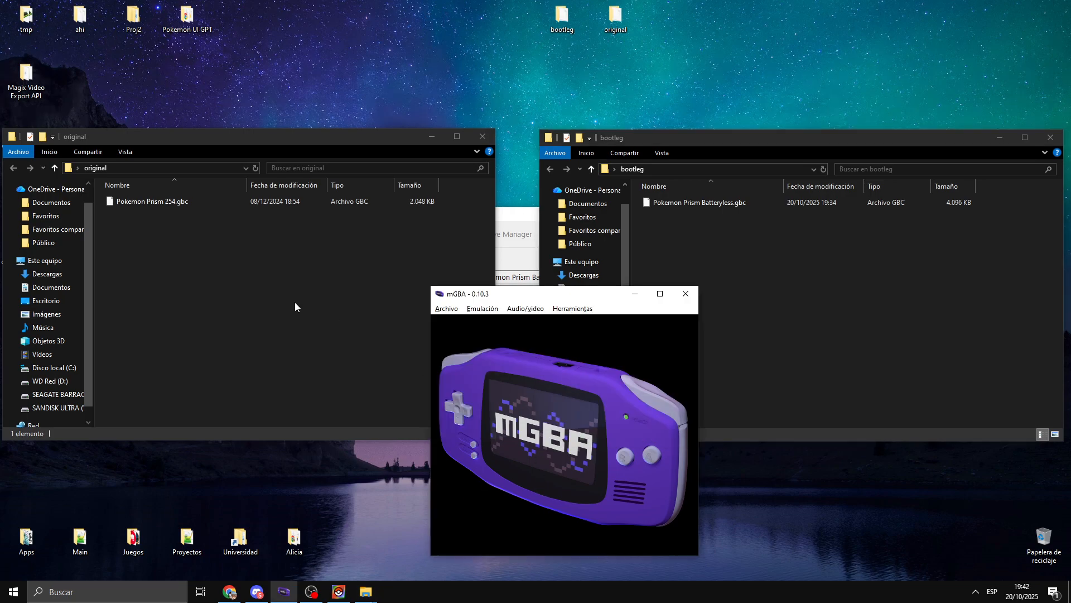
left_click_drag(135, 201, 550, 432)
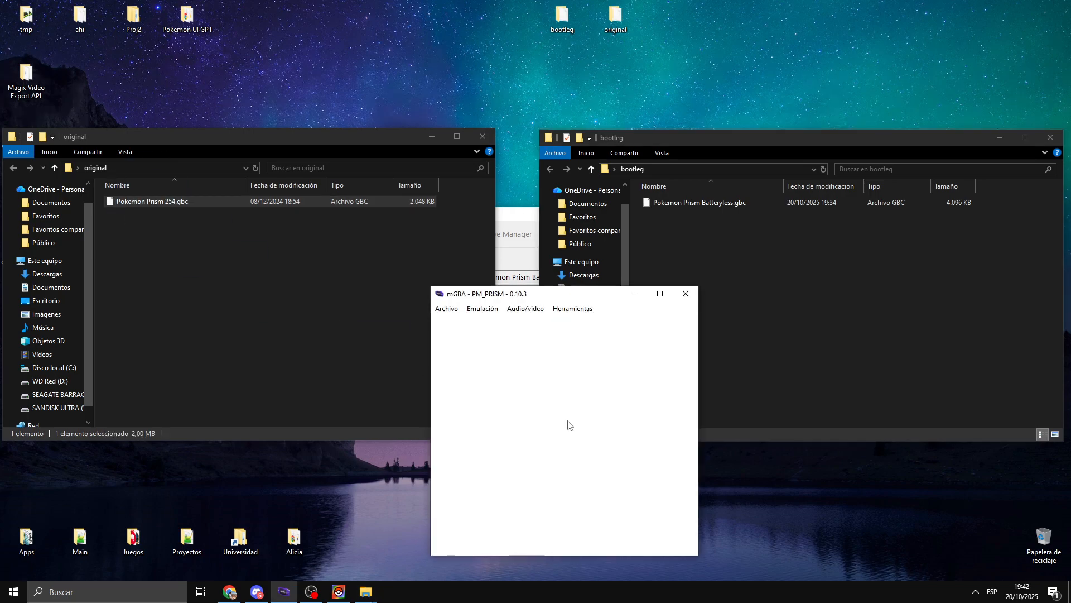
key("Tab")
key("x")
key("x")
key("x")
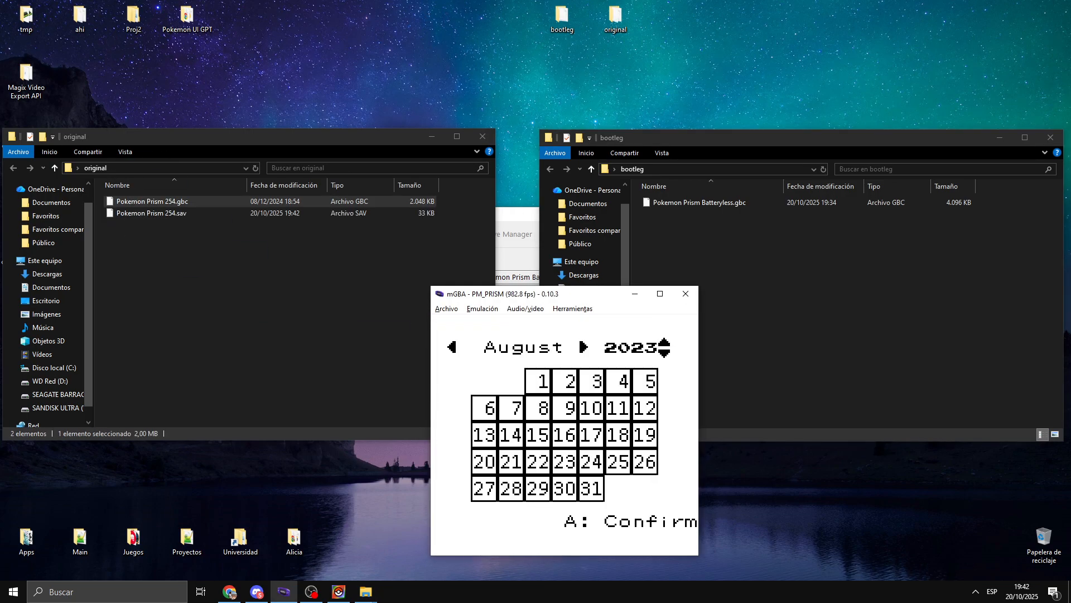
key("x")
key("x")
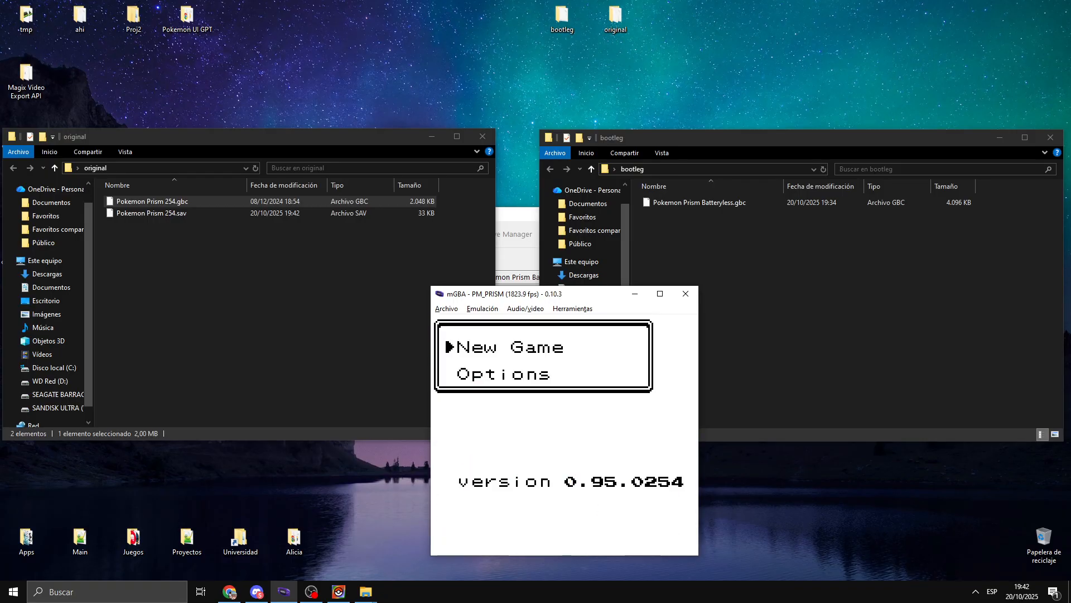
left_click(470, 311)
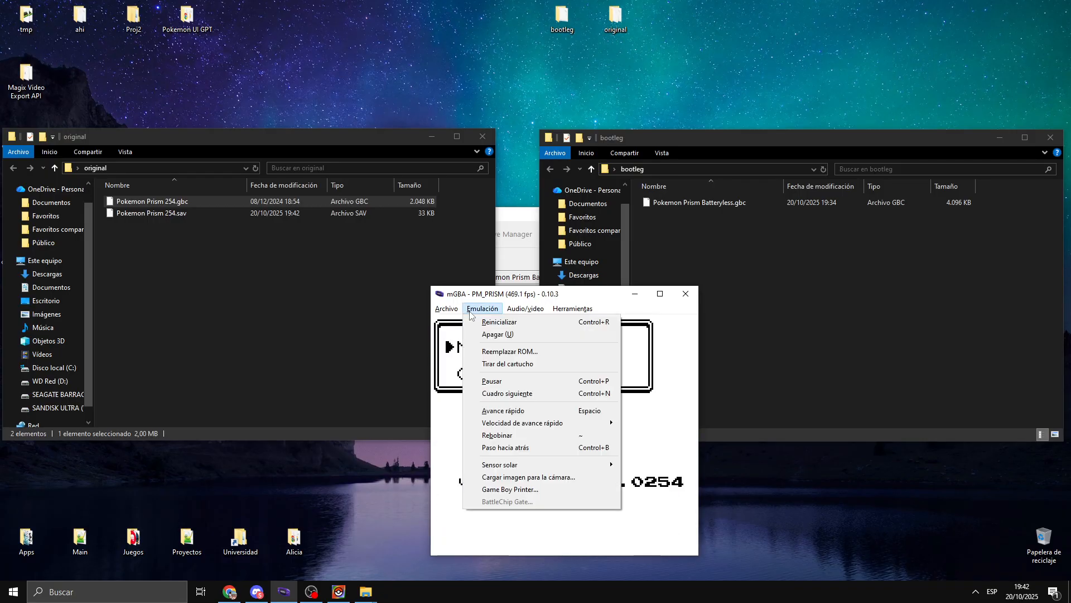
left_click(494, 333)
Delete Pokemon Prism 254.sav from the original folder
left_click(736, 265)
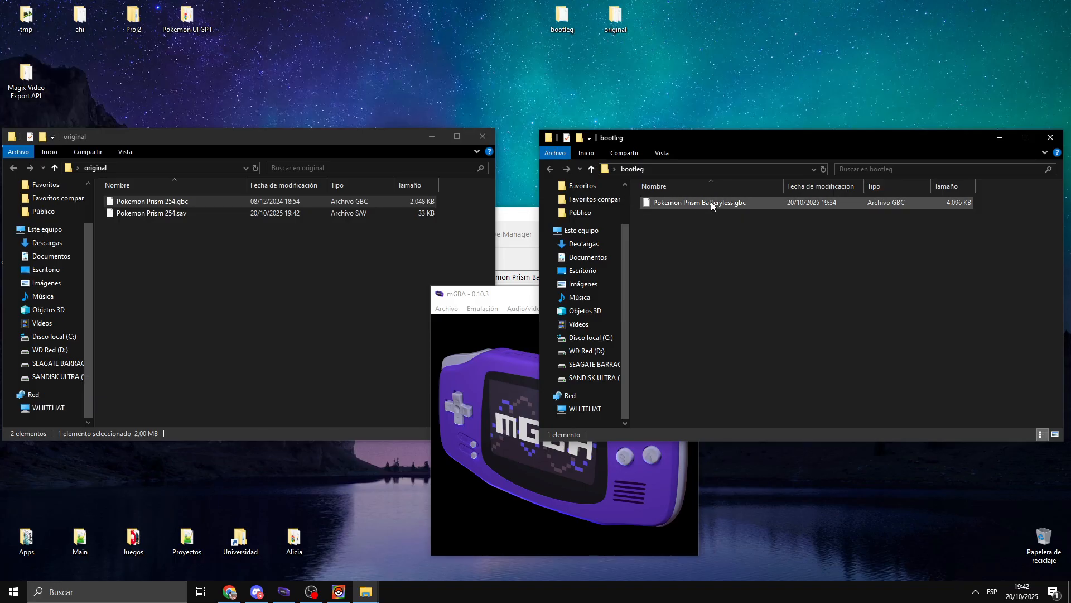
left_click(167, 213)
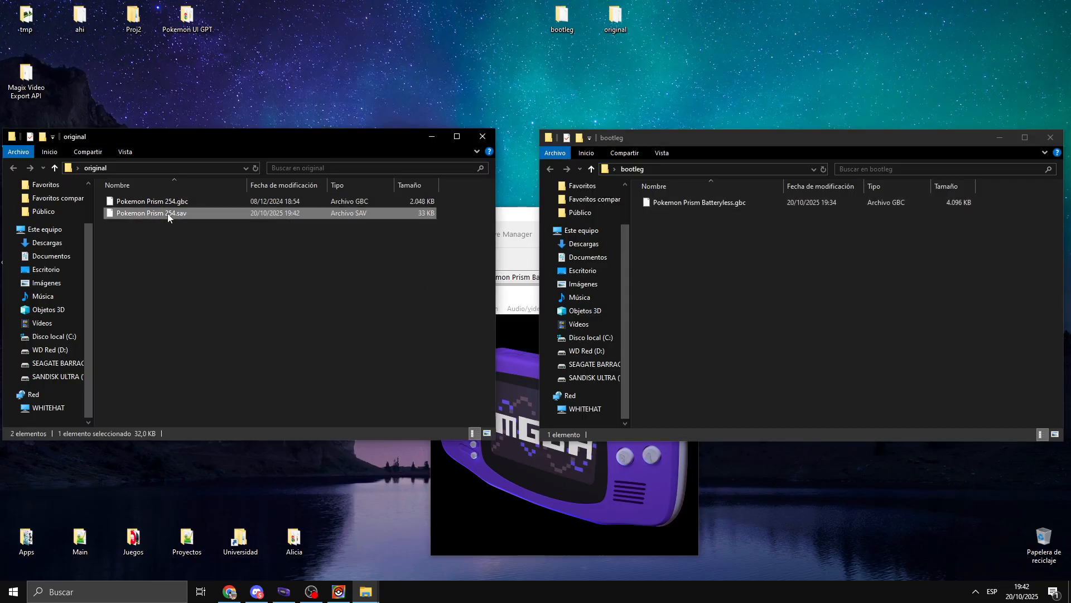
key("Delete")
Run Pokemon Prism Batteryless.gbc from the bootleg folder in mGBA and continue its saved game
left_click(702, 212)
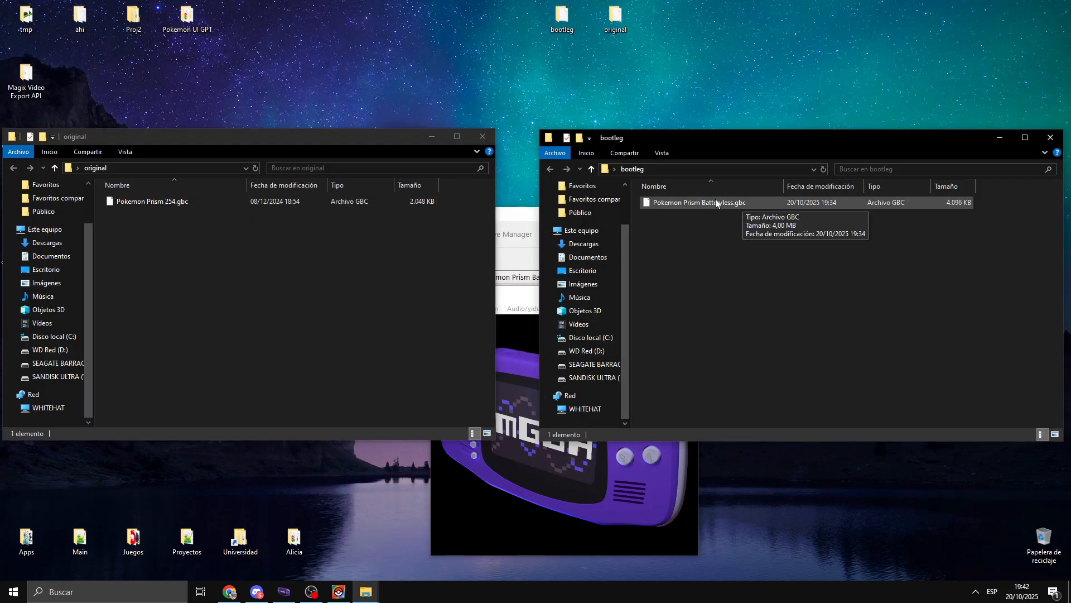
left_click(953, 203)
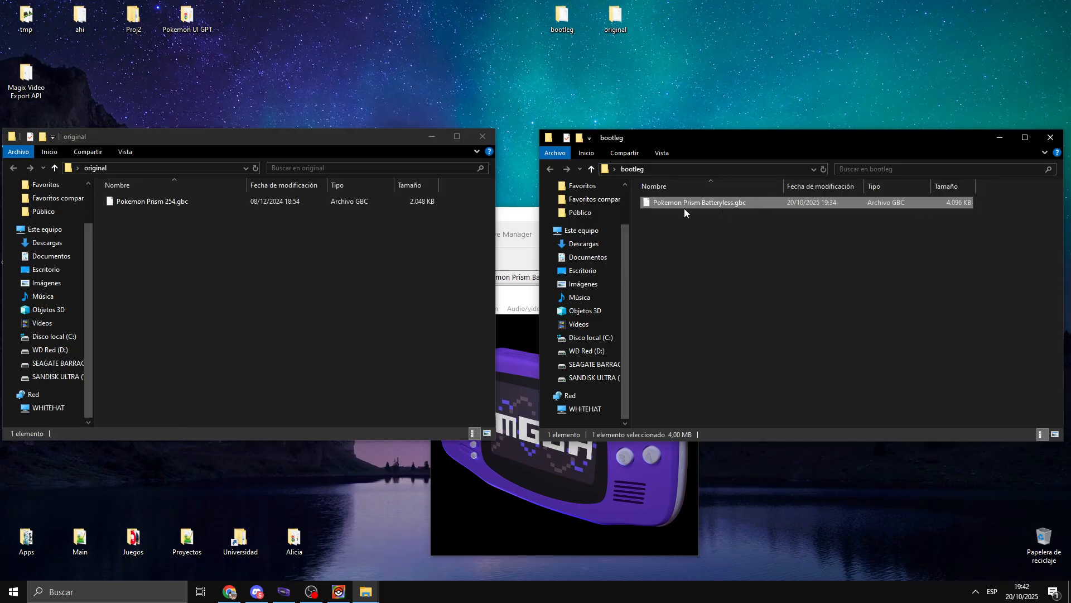
left_click_drag(684, 208, 515, 457)
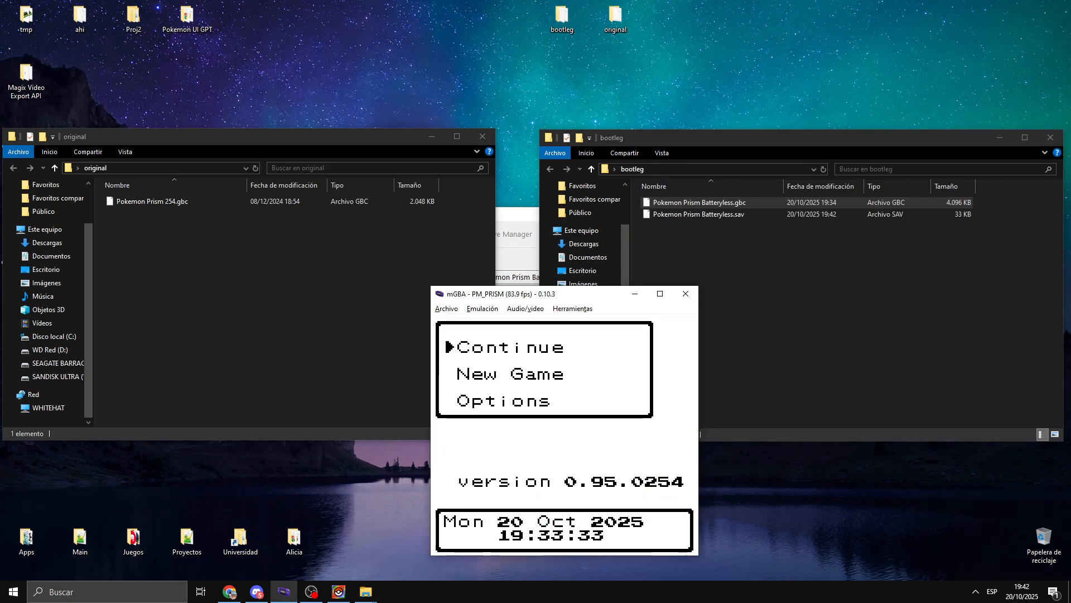
key("x")
key("x")
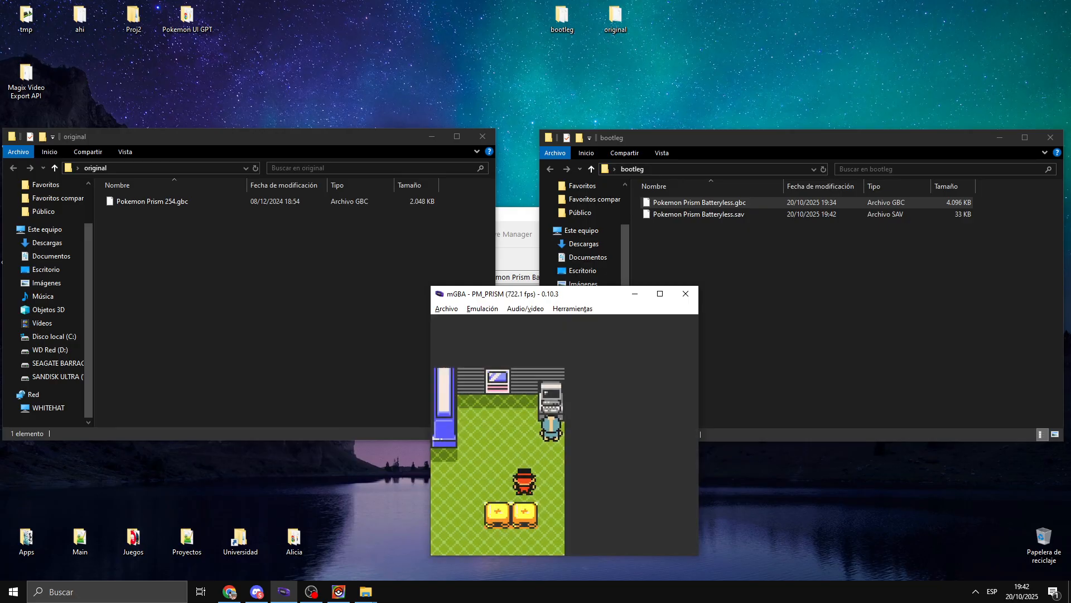
Walk the character outside and to the west side of the town, save the game, and shut down the emulation
key("Left")
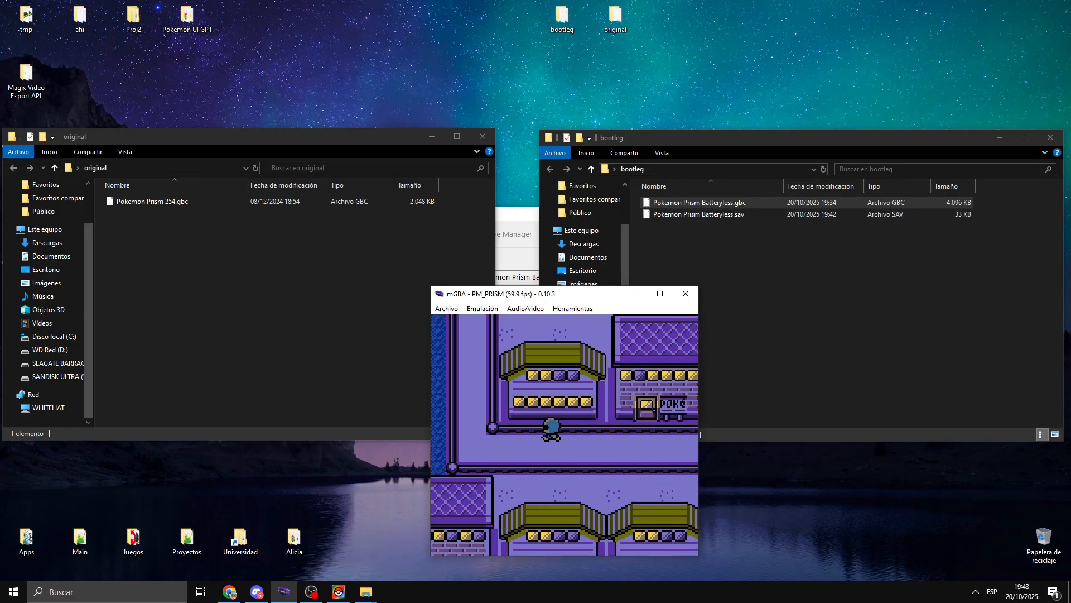
key("Left")
key("Return")
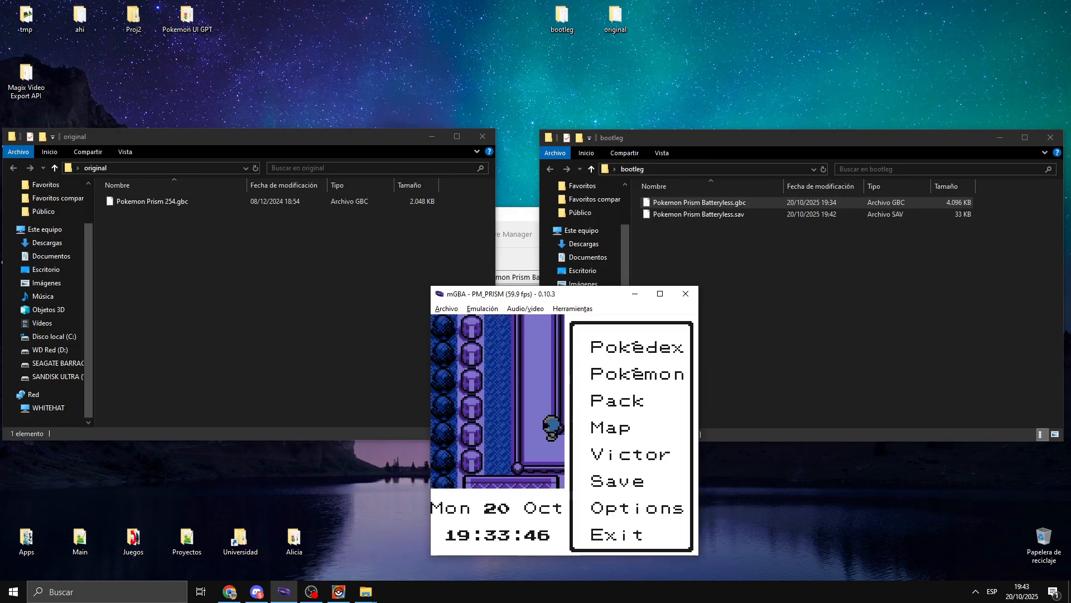
key("Down")
key("x")
key("x")
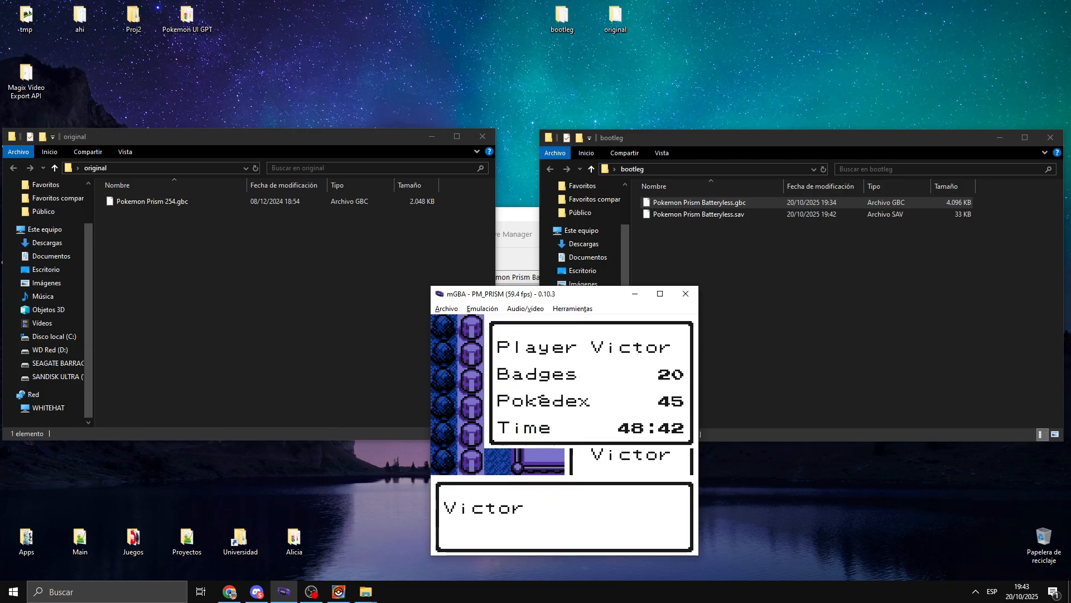
left_click(479, 310)
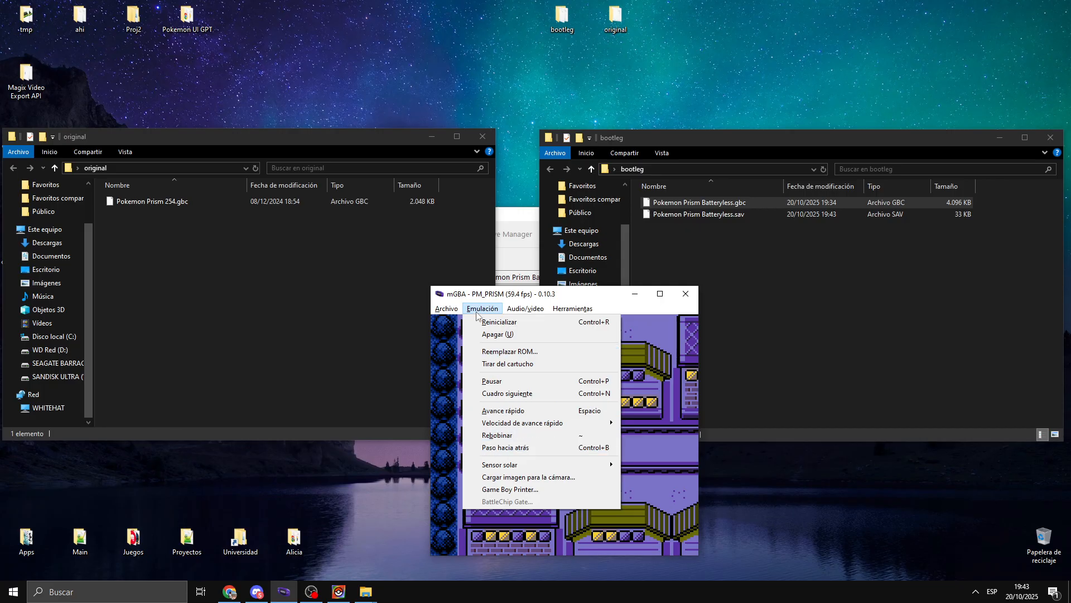
left_click(498, 334)
Copy Pokemon Prism Batteryless.sav from the bootleg folder into the original folder
left_click(782, 292)
left_click(713, 220)
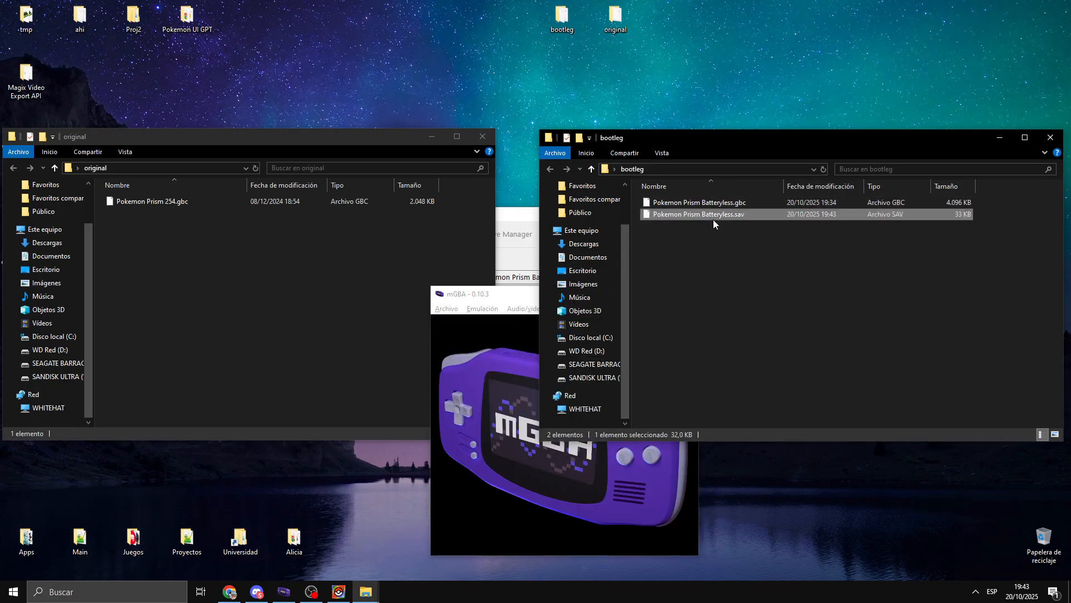
left_click_drag(714, 219, 220, 283)
Rename the copied save in the original folder as Pokemon Prism 254.sav, reusing the original ROM's file name
left_click(171, 204)
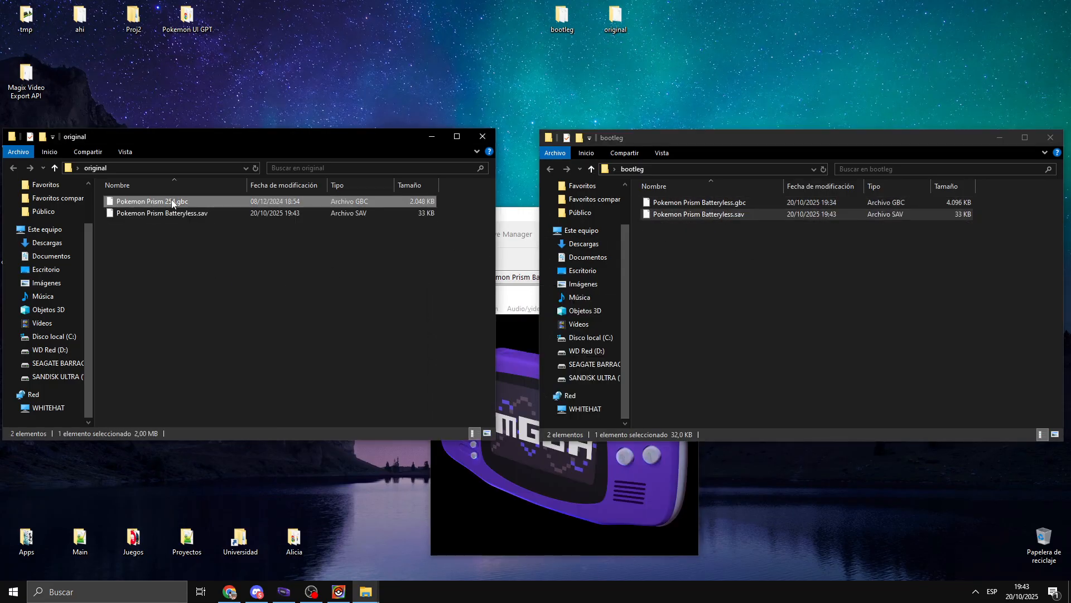
key("F2")
key("ctrl+c")
left_click(183, 213)
key("F2")
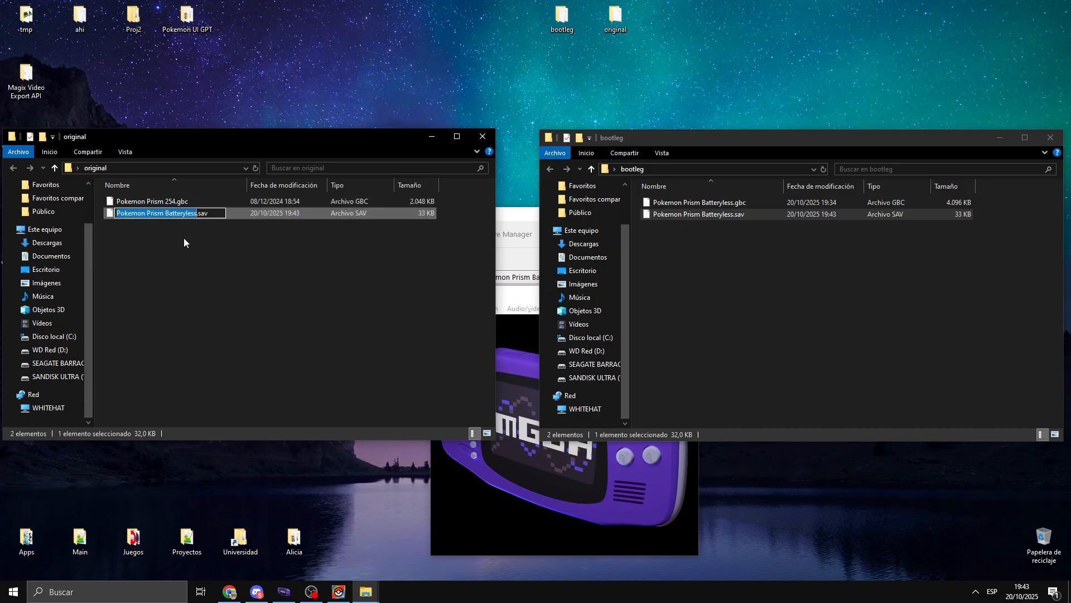
key("ctrl+v")
left_click(177, 234)
Run Pokemon Prism 254.gbc in mGBA with the transferred save and continue the game
left_click_drag(156, 202, 553, 480)
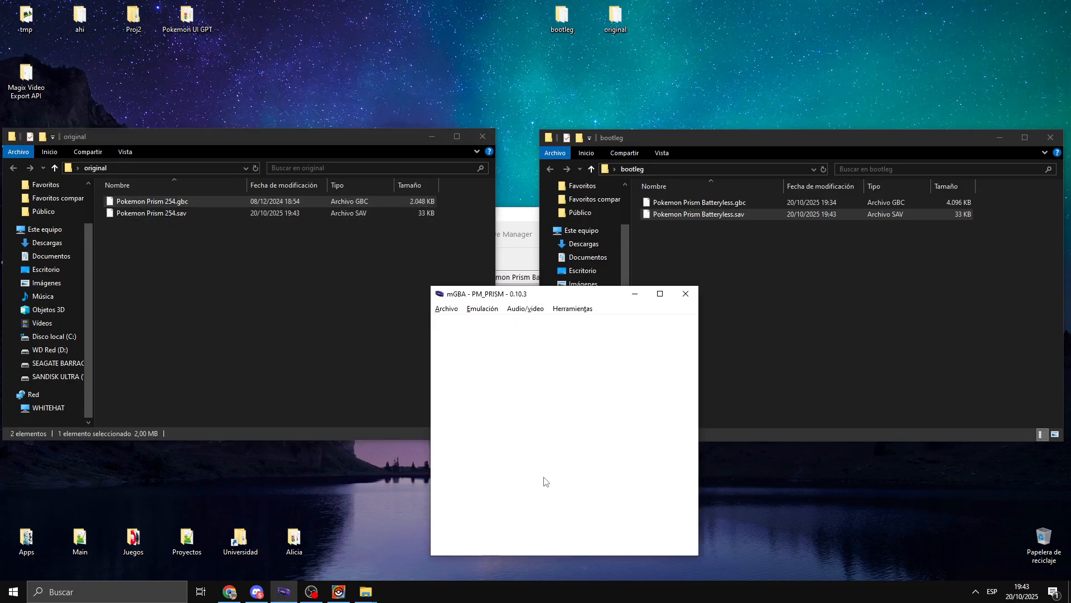
key("Tab")
key("x")
key("x")
key("x")
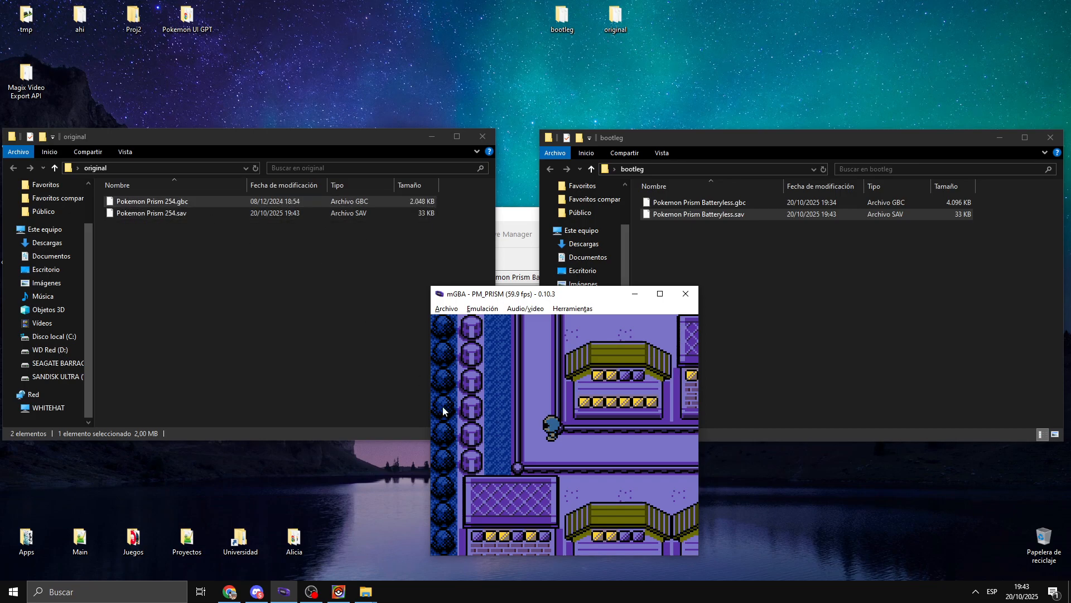
Walk the character north and then east onto the paved road, save the game there, and shut down the emulation
key("Up")
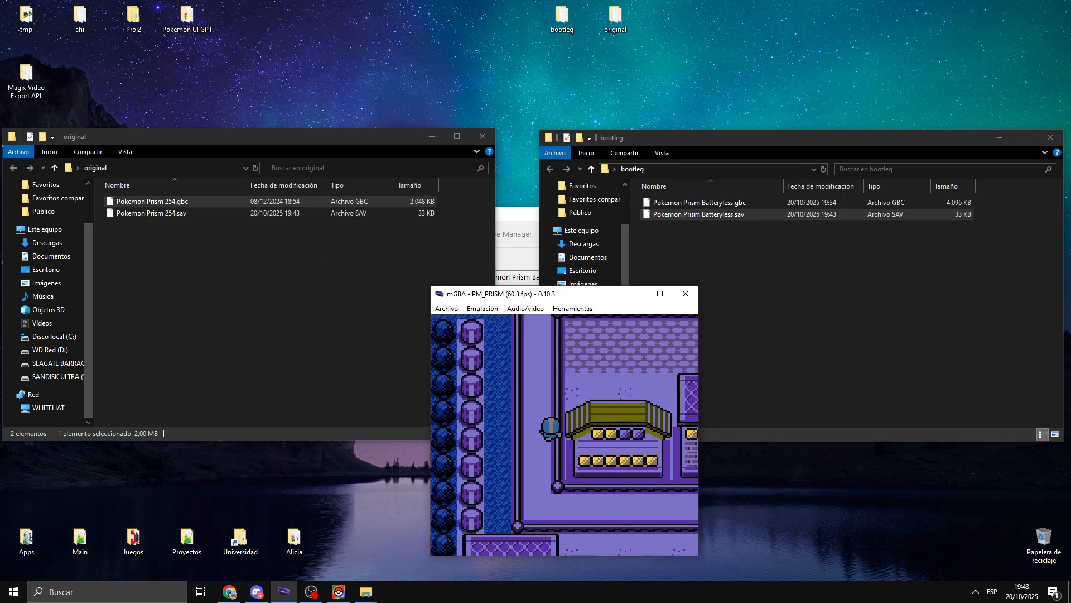
key("Right")
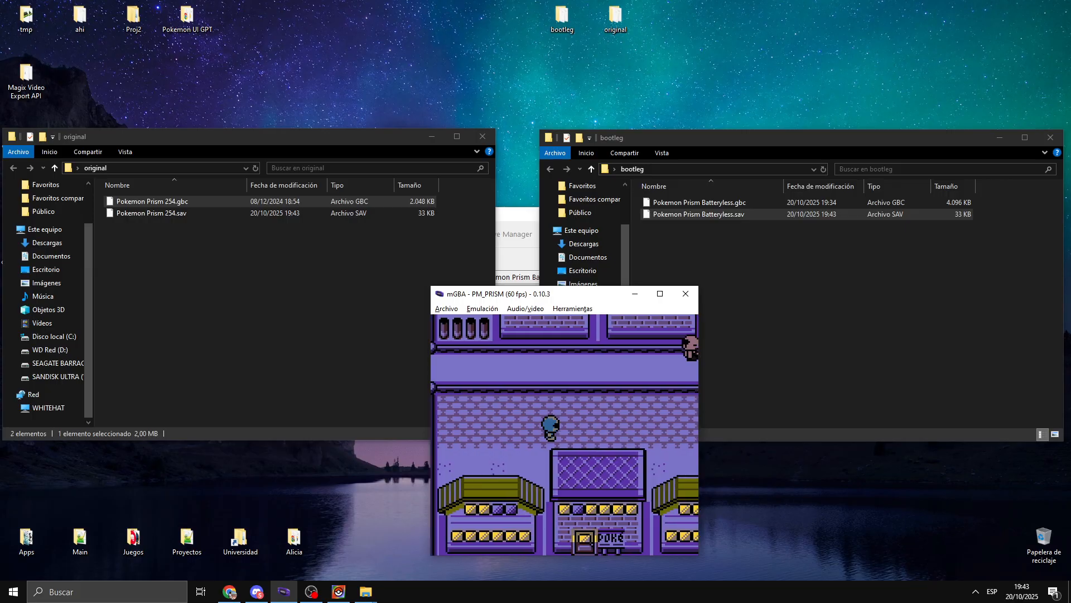
key("Return")
key("Down")
key("Down")
key("Down")
key("Down")
key("Down")
key("x")
key("x")
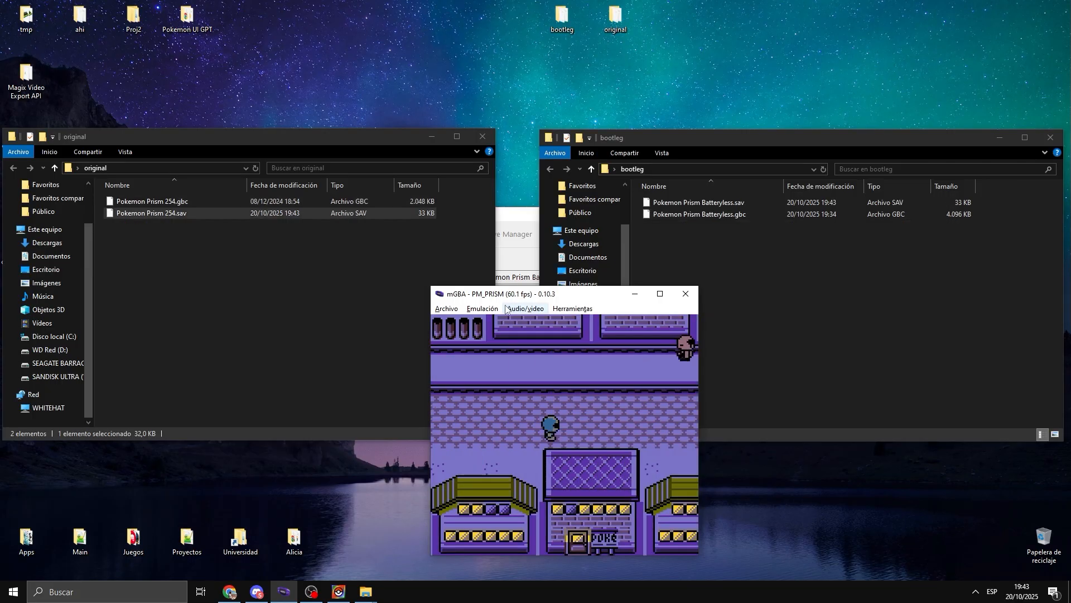
left_click(483, 308)
left_click(501, 334)
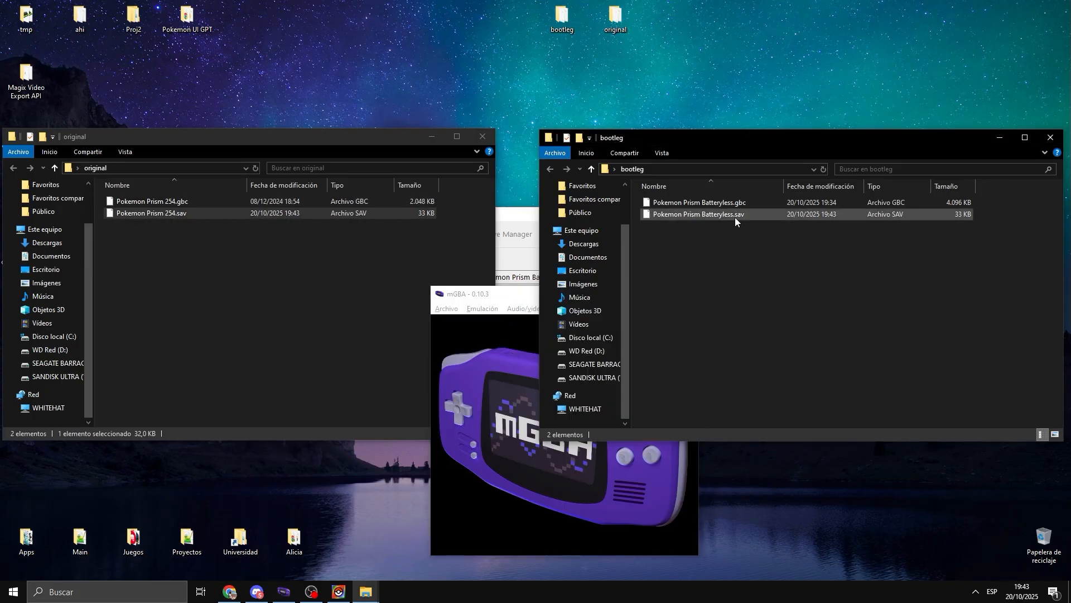
Replace Pokemon Prism Batteryless.sav in the bootleg folder with a copy of Pokemon Prism 254.sav from the original folder
left_click(735, 215)
key("Delete")
left_click_drag(156, 213, 715, 226)
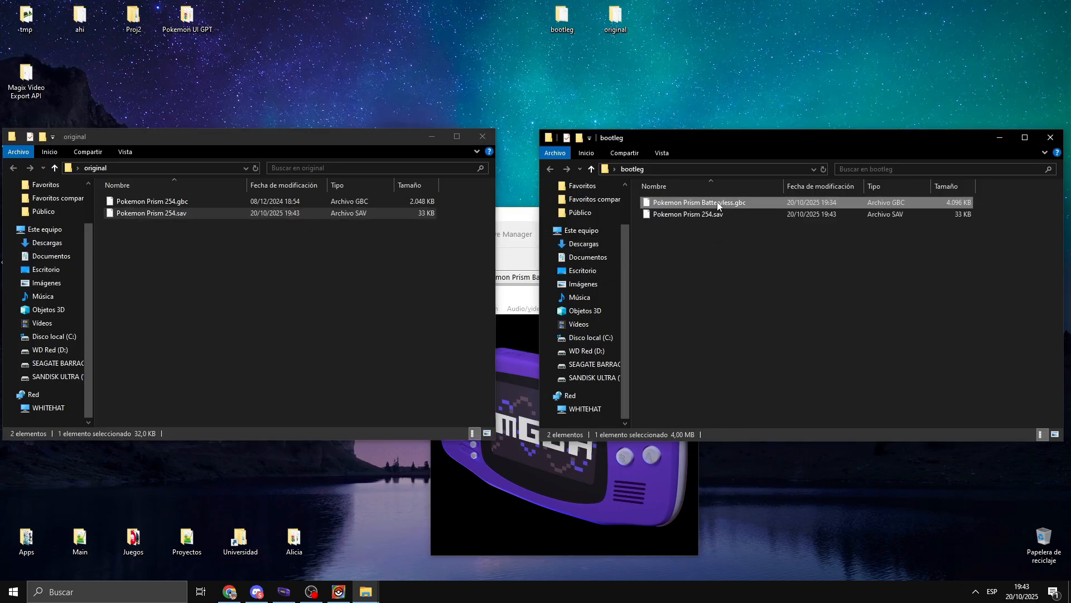
Rename the copied save in the bootleg folder as Pokemon Prism Batteryless.sav, matching the bootleg ROM's file name
key("F2")
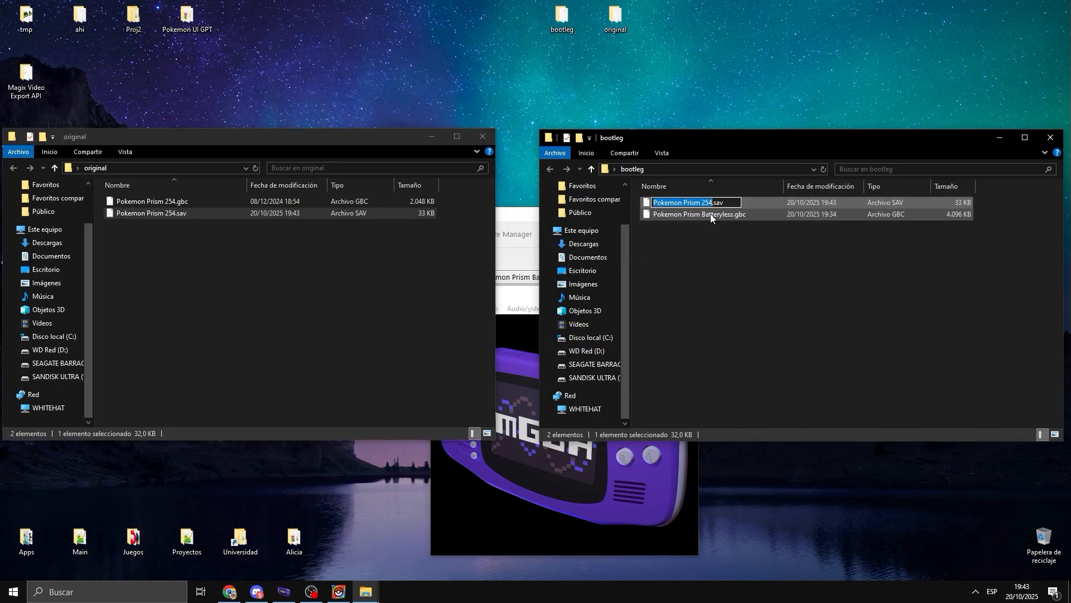
key("ctrl+v")
key("Return")
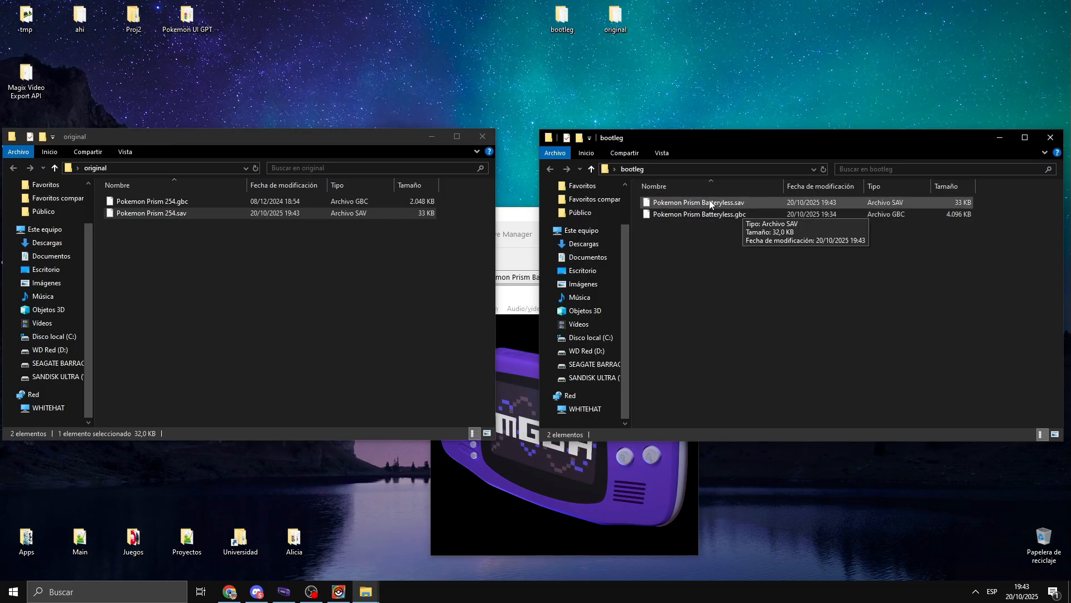
left_click(528, 397)
left_click(803, 252)
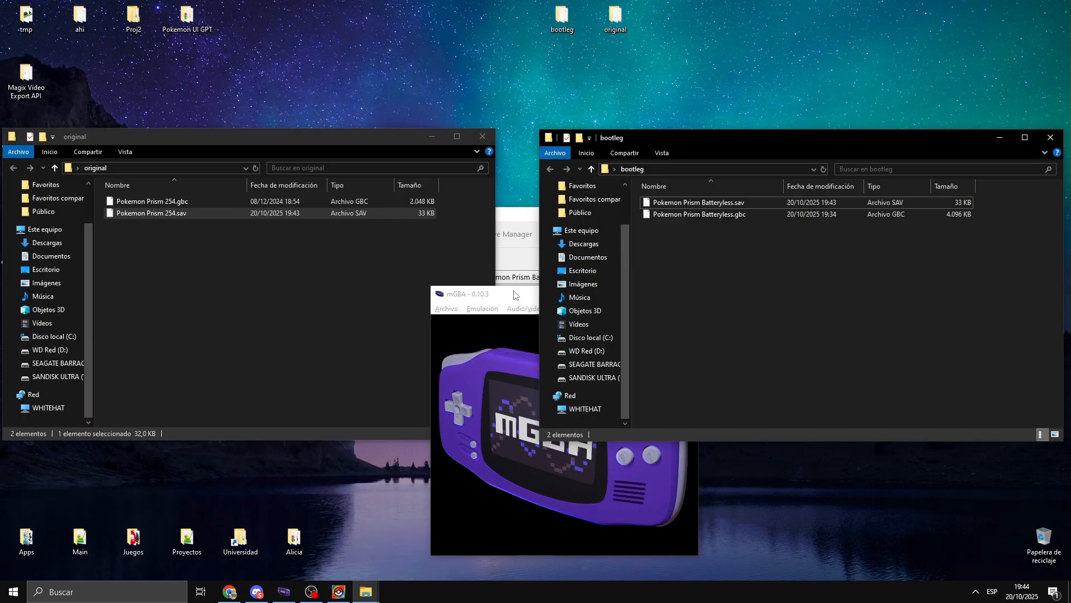
Run Pokemon Prism 254.gbc in mGBA to check where the original game's save resumes, and shut down the emulation
mouse_move(675, 217)
left_mouse_down()
mouse_move(640, 336)
mouse_move(670, 226)
left_mouse_up()
left_click_drag(159, 202, 488, 413)
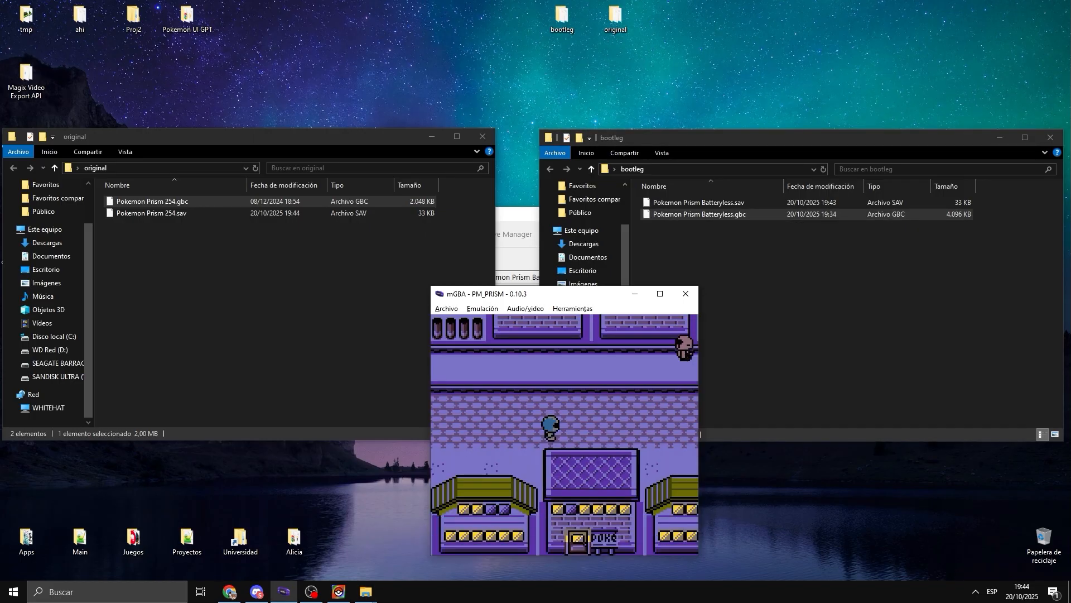
left_click(482, 308)
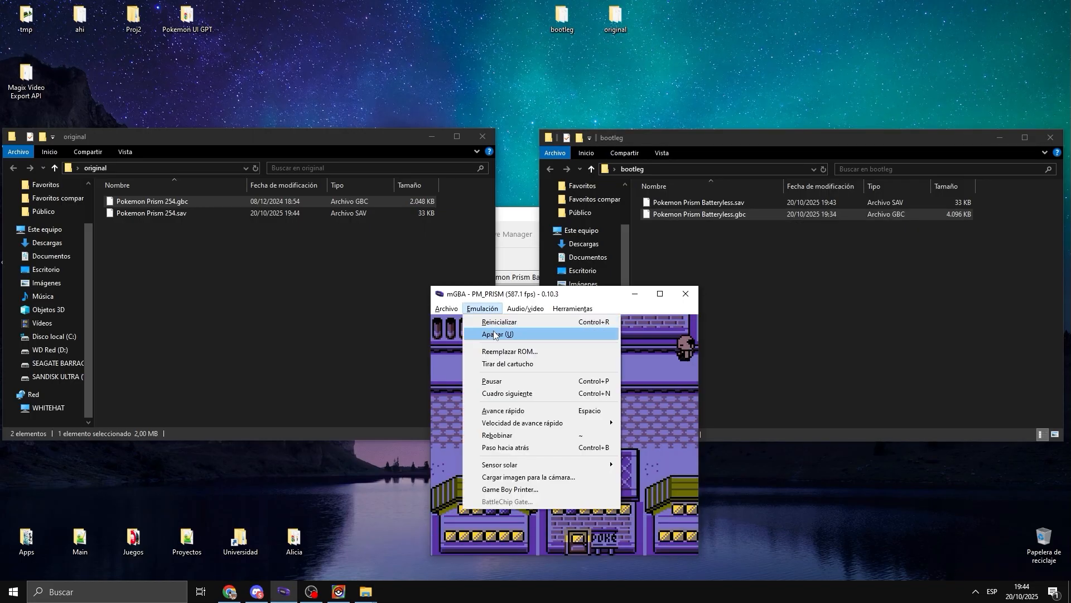
left_click(496, 335)
Run Pokemon Prism Batteryless.gbc in mGBA and continue the game to check which saved location it loads
left_click(731, 224)
left_click_drag(708, 216, 500, 414)
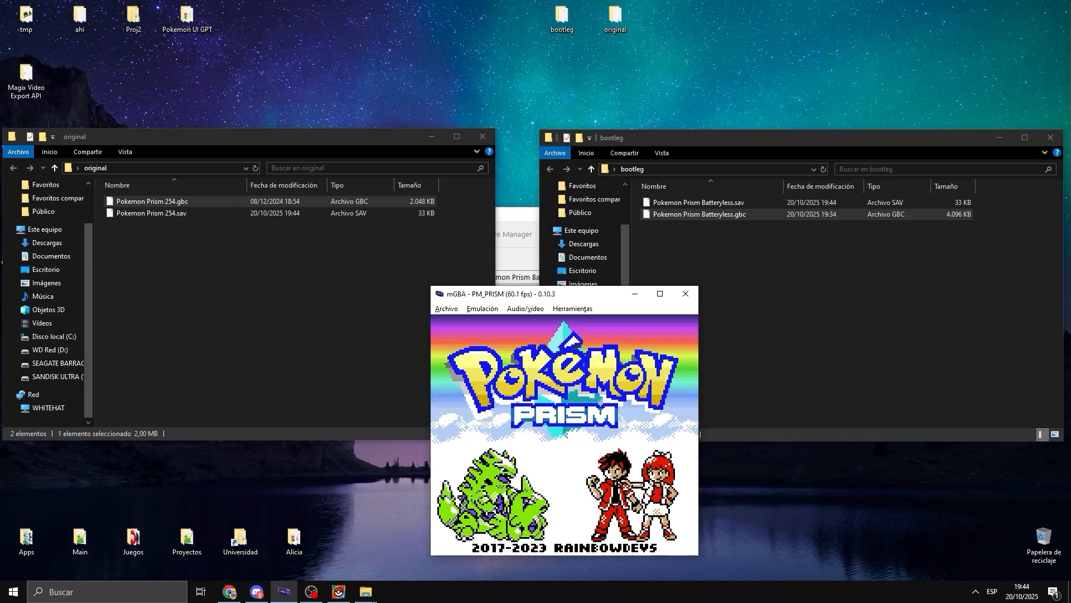
key("Return")
key("x")
key("x")
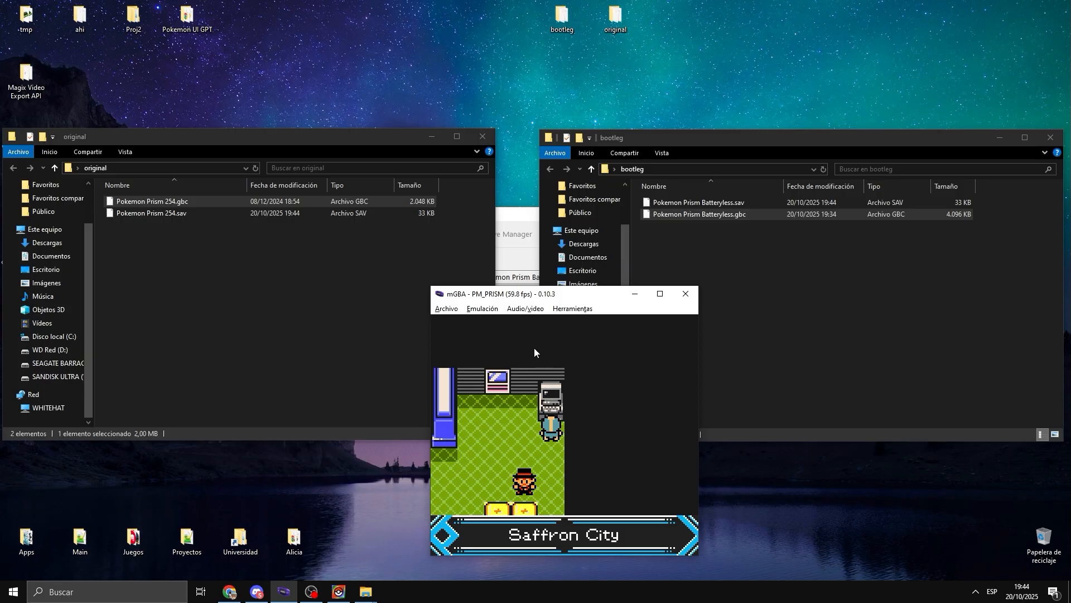
left_click(780, 279)
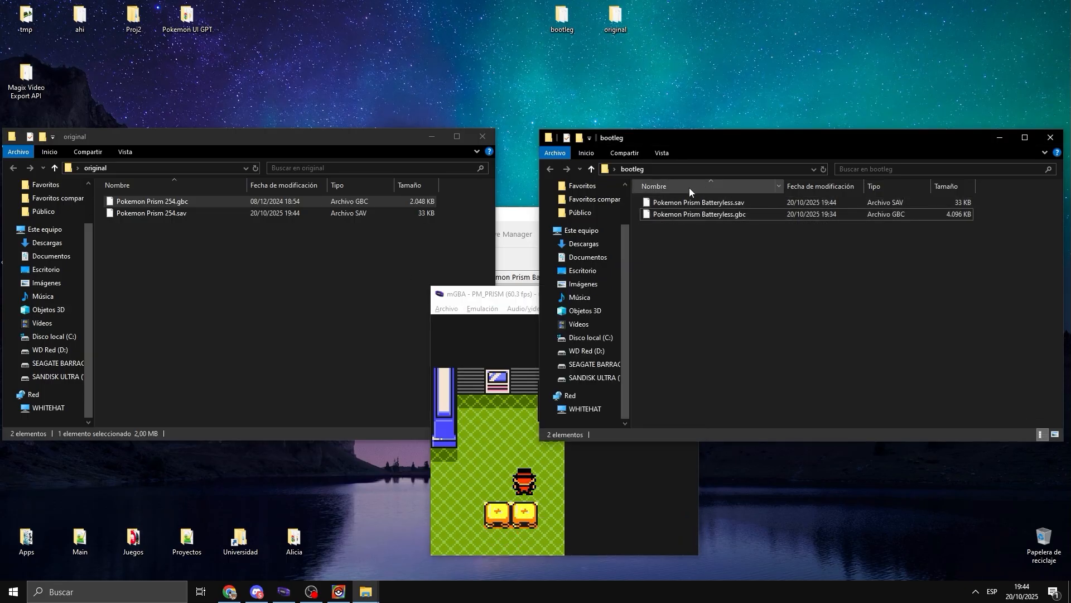
Walk the character from the PC to between the benches by the entrance mat, save the game there, and shut down the emulation
left_click(494, 400)
key("Down")
key("Left")
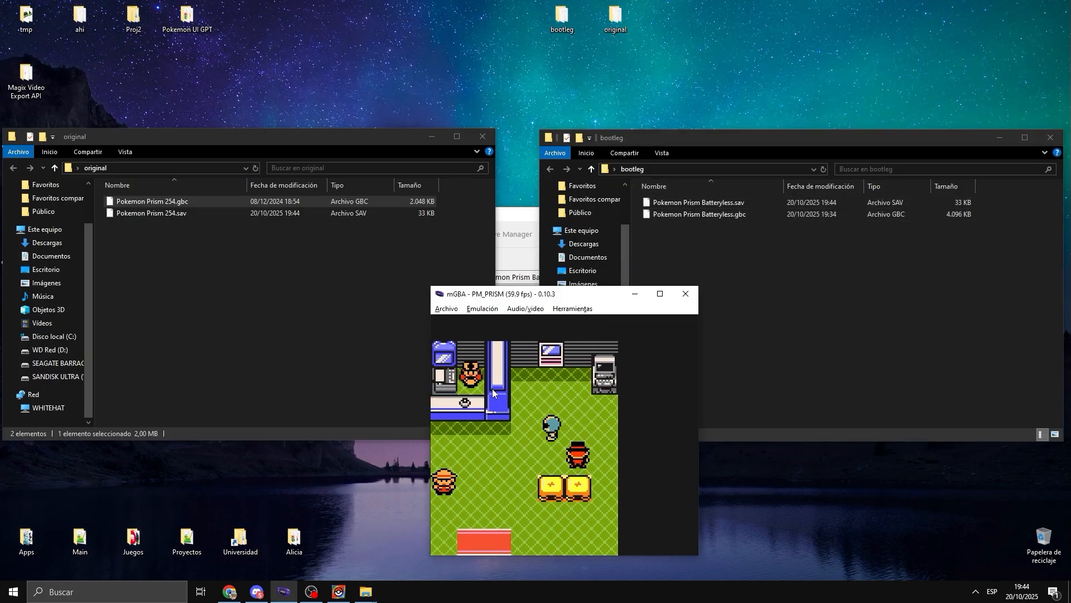
key("Down")
key("Return")
key("Down")
key("Down")
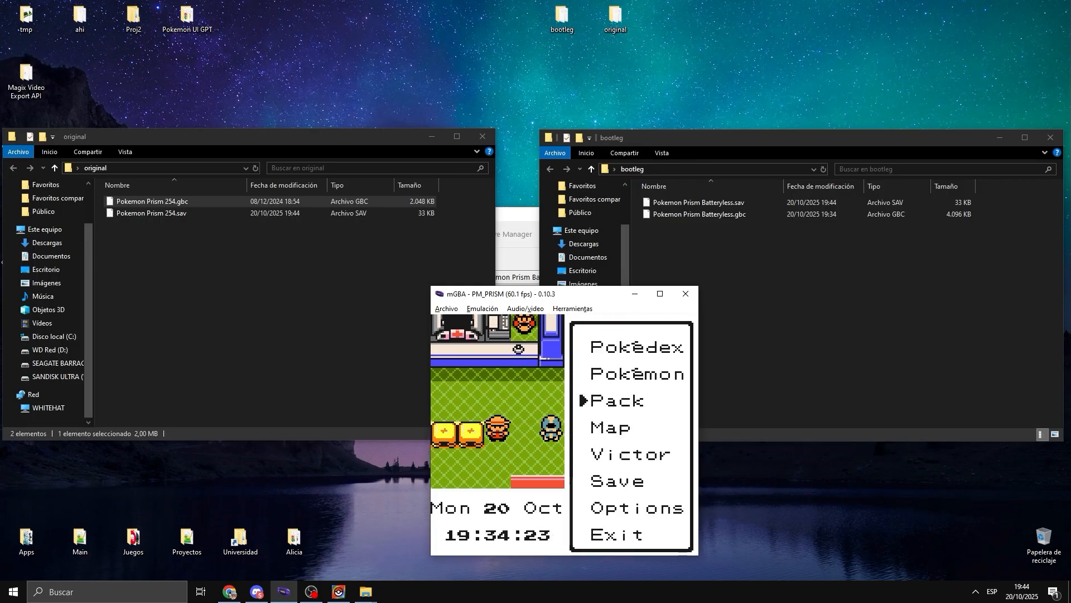
key("Down")
key("Down")
key("Down")
key("x")
key("x")
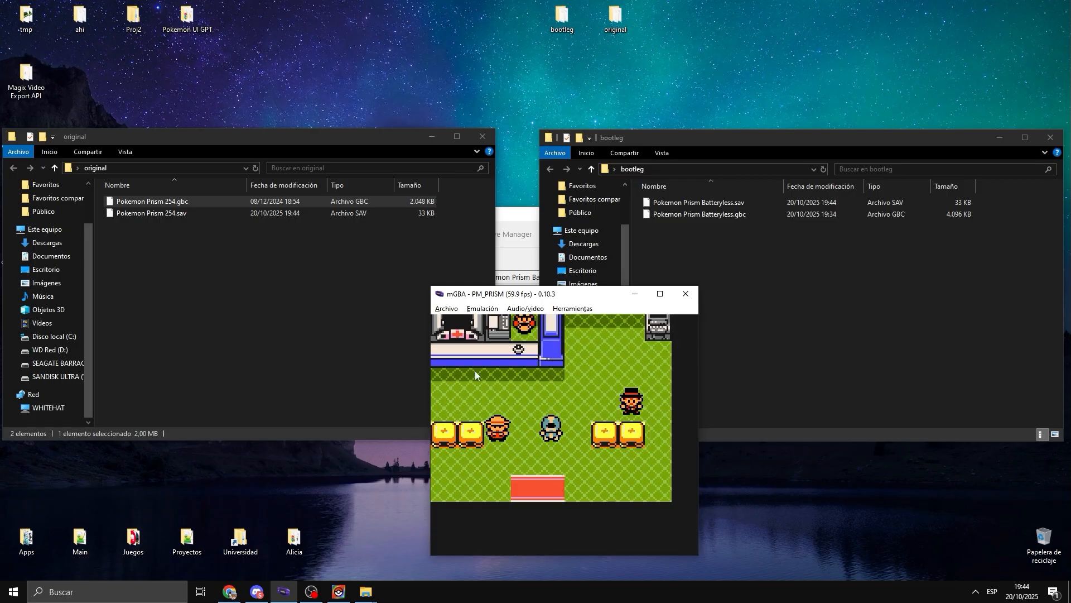
left_click(482, 308)
left_click(491, 333)
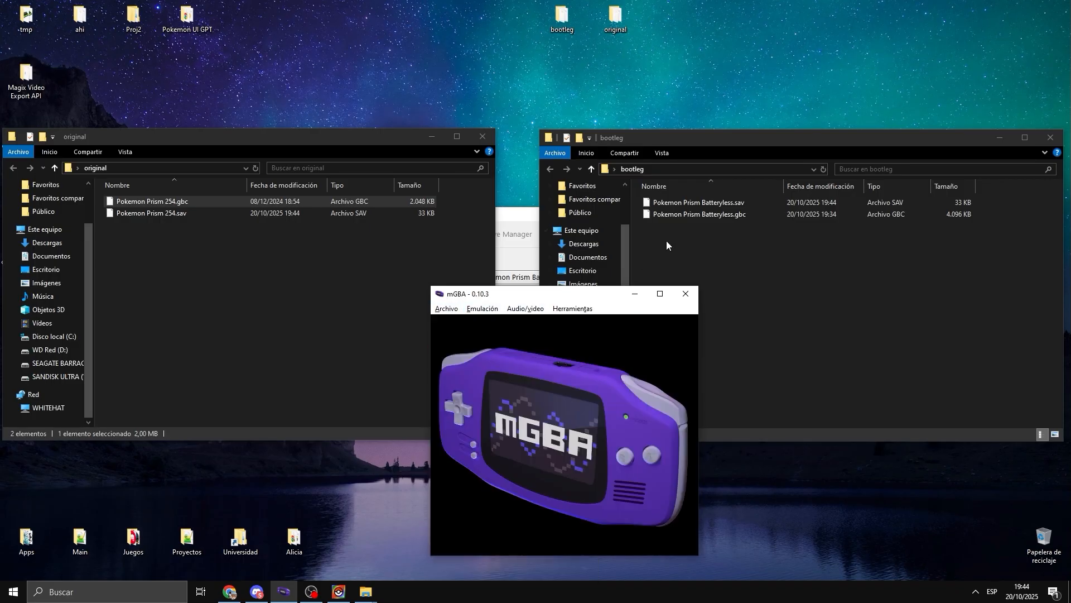
Run Pokemon Prism Batteryless.gbc again to check where the character resumes, and walk it around the room
left_click(666, 240)
left_click_drag(700, 215, 470, 394)
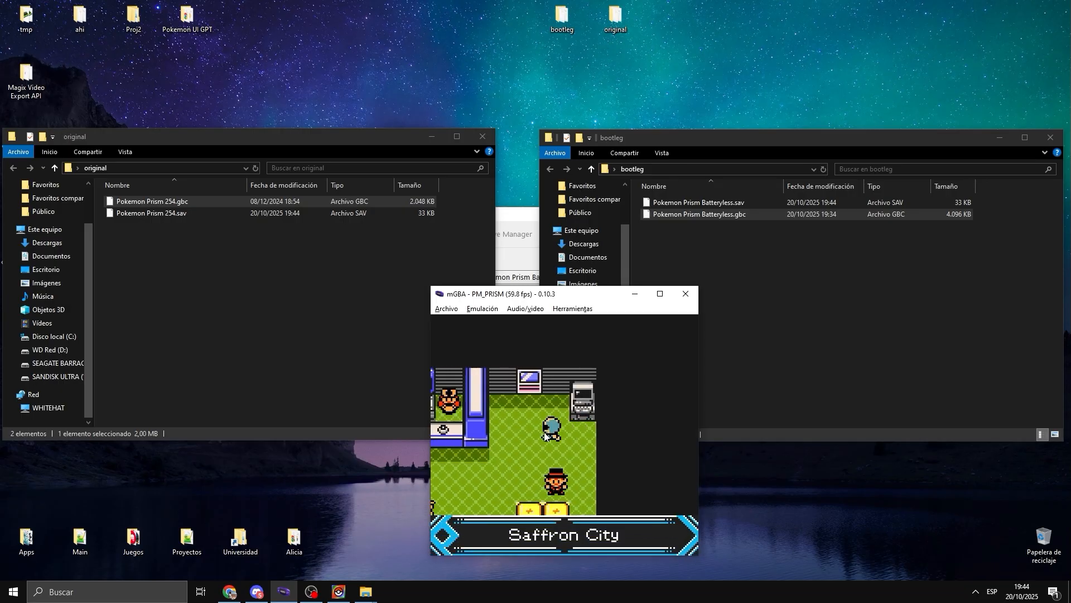
key("Up")
key("Up")
key("Right")
key("Right")
key("Right")
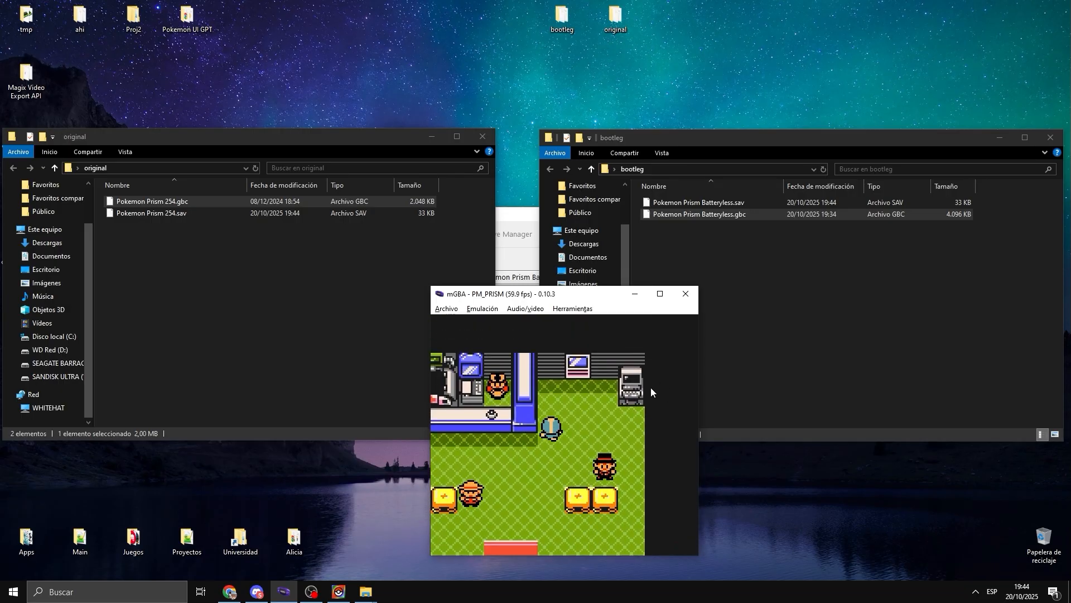
Shut down the emulation and delete Pokemon Prism Batteryless.sav from the bootleg folder
left_click(834, 302)
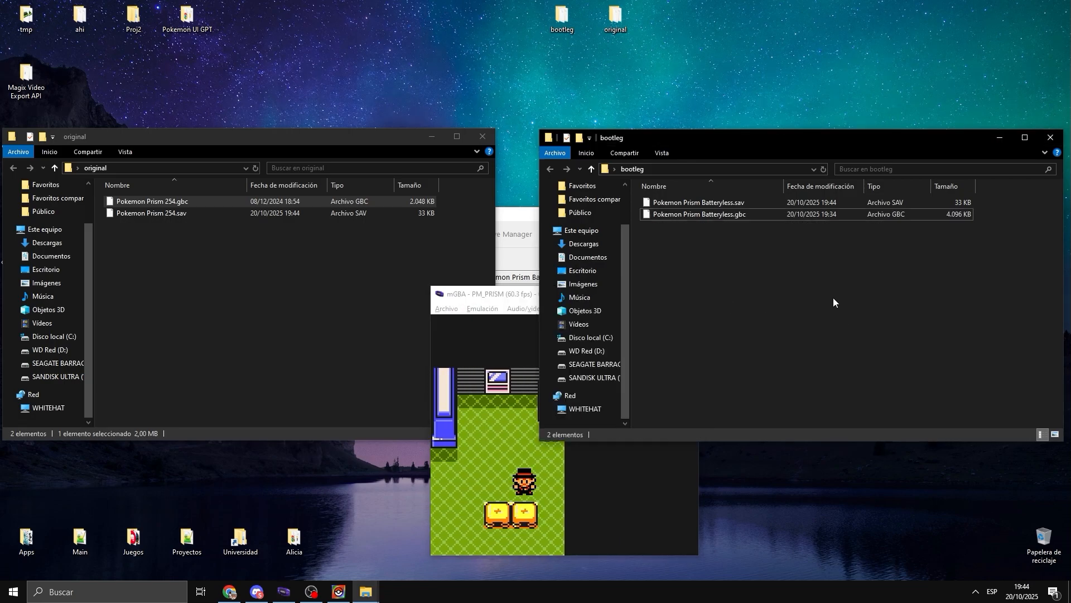
left_click(709, 203)
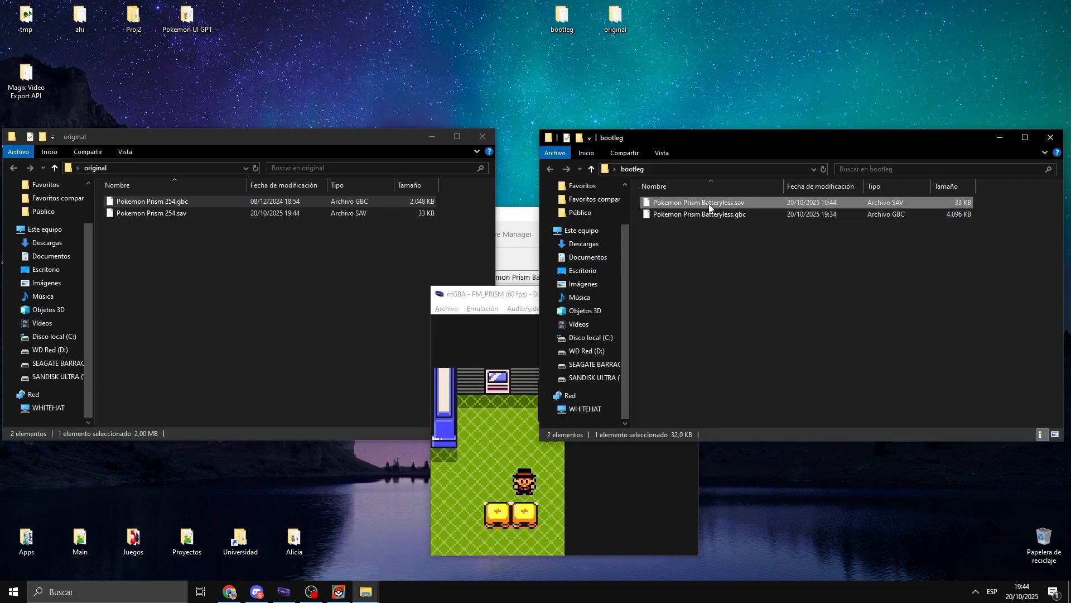
left_click(481, 309)
left_click(486, 334)
left_click(771, 203)
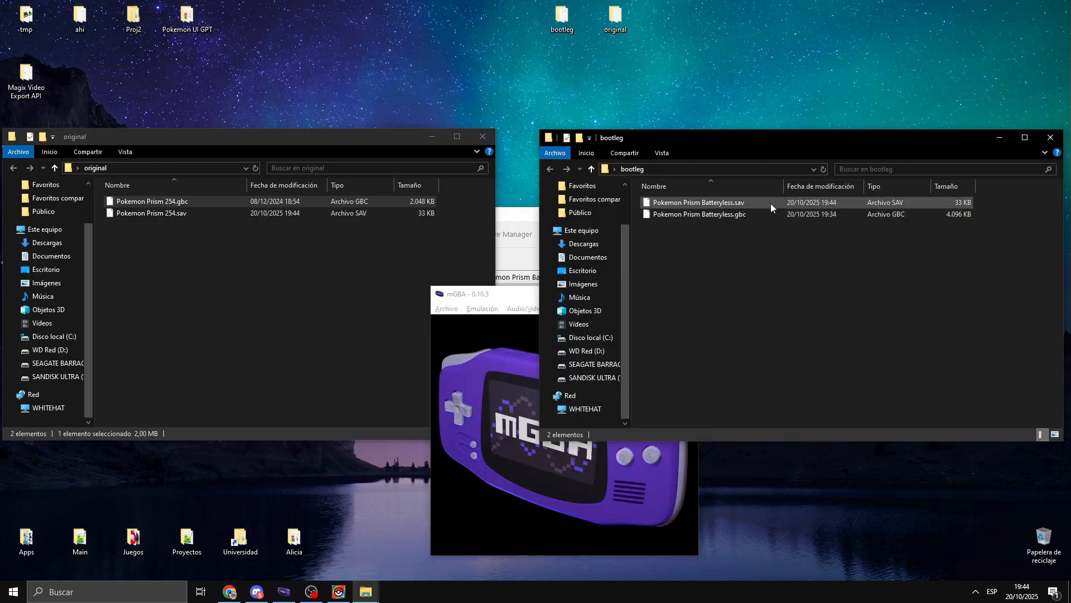
key("Delete")
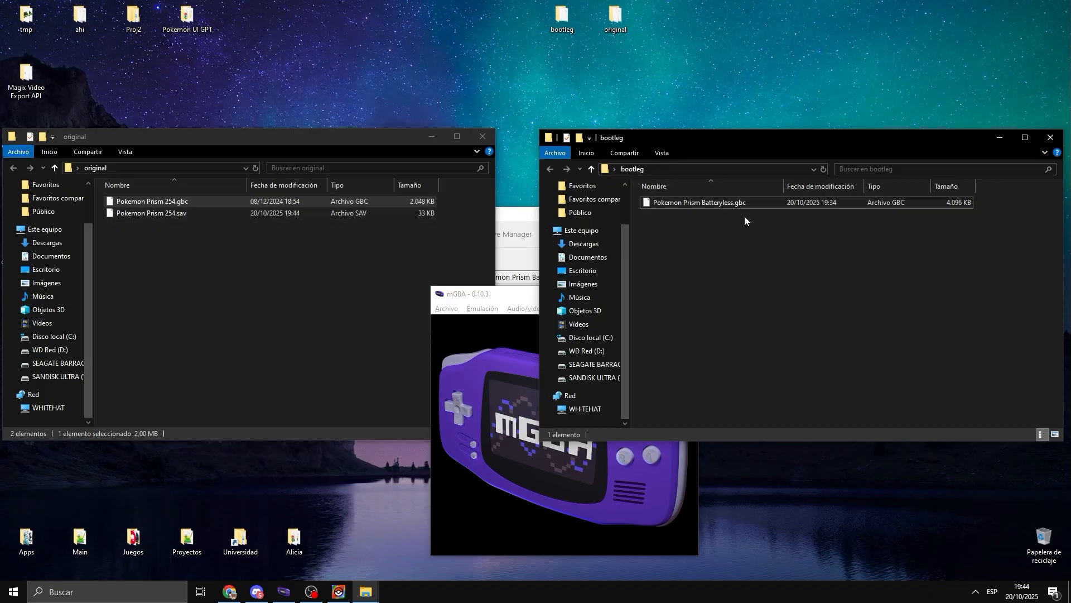
Switch to Pokémon Prism Bootleg Tool and load Pokemon Prism Batteryless.gbc from the bootleg folder as the batteryless ROM
left_click(512, 219)
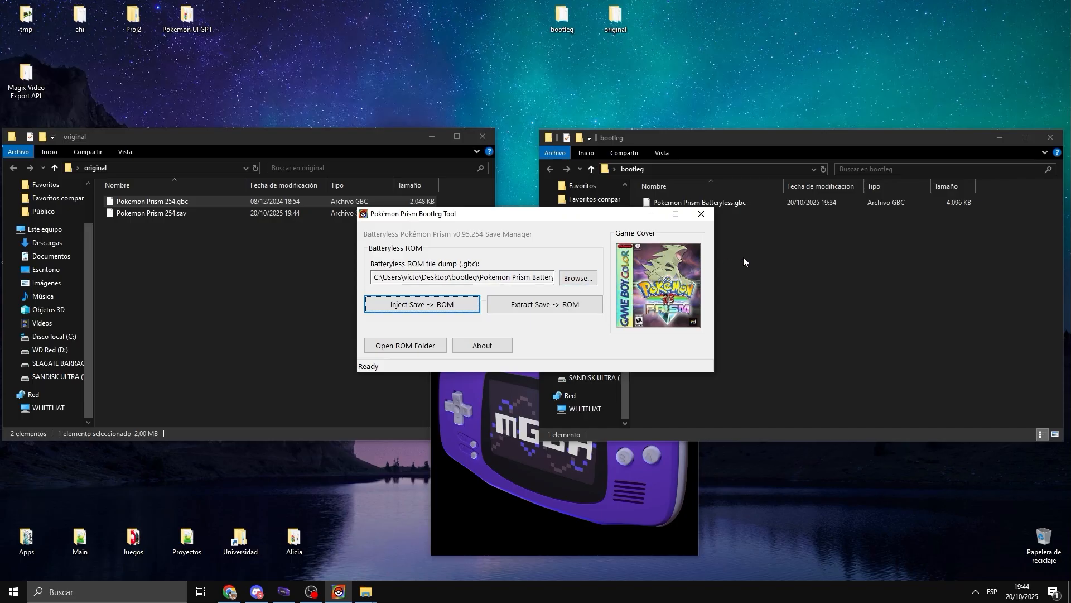
left_click(792, 254)
left_click_drag(706, 204, 428, 258)
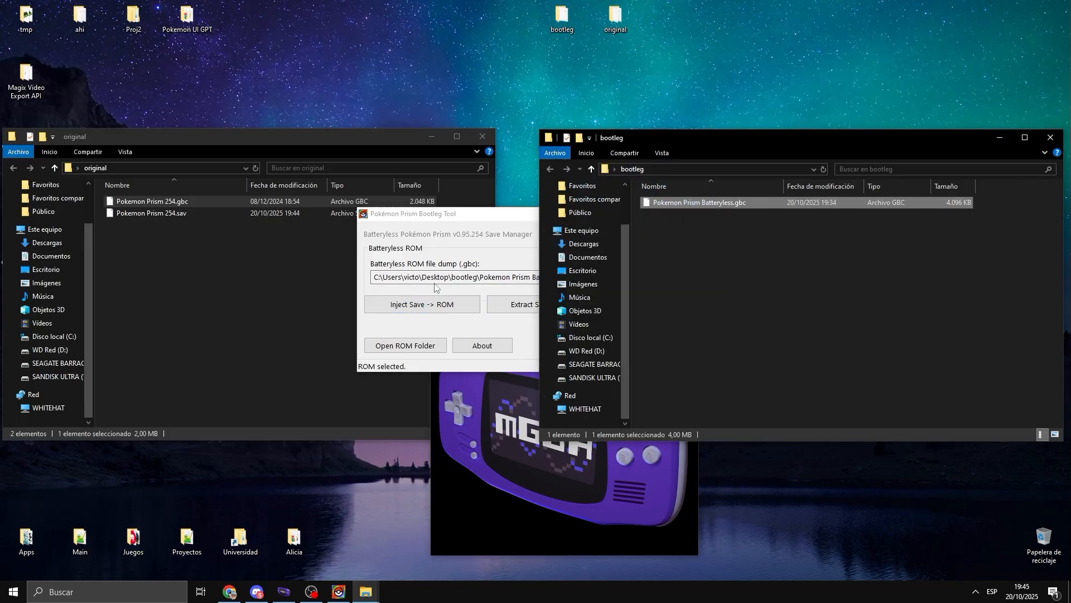
left_click(409, 330)
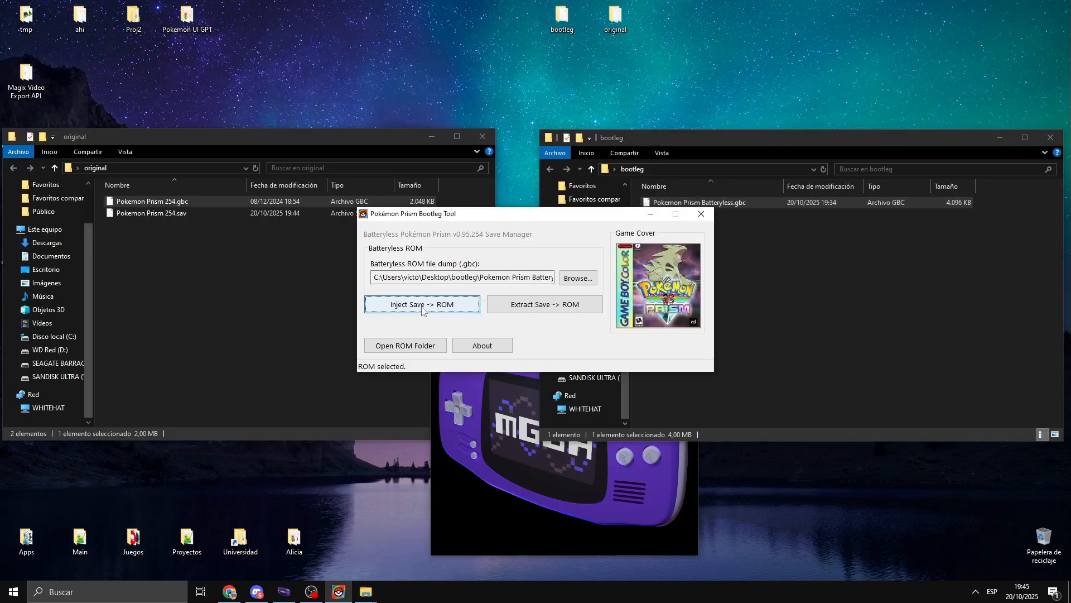
Inject Pokemon Prism 254.sav from the original folder into the loaded batteryless ROM
left_click(422, 308)
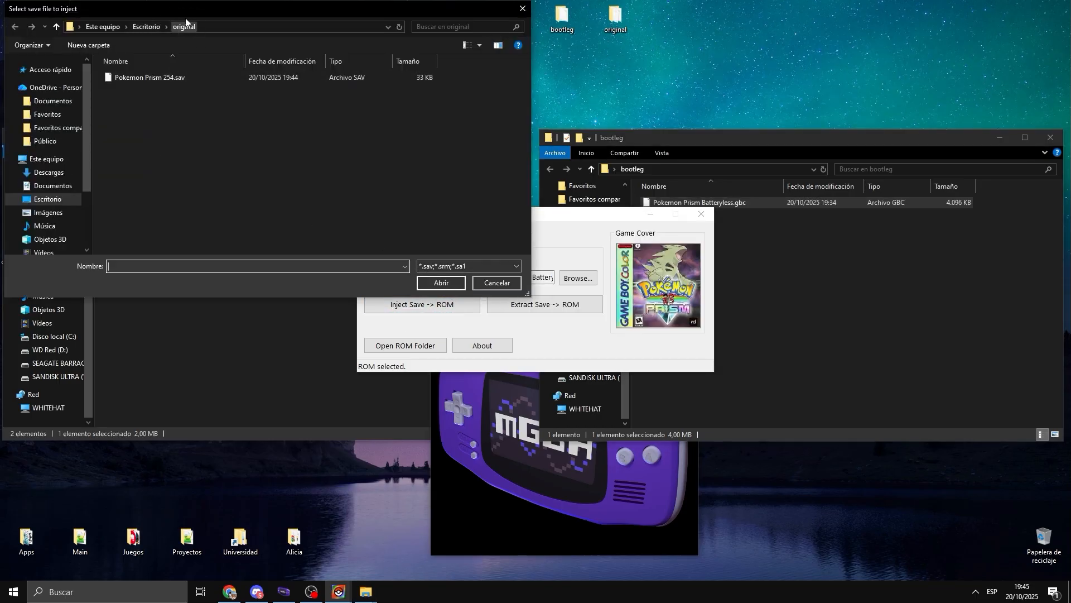
double_click(121, 78)
left_click(553, 334)
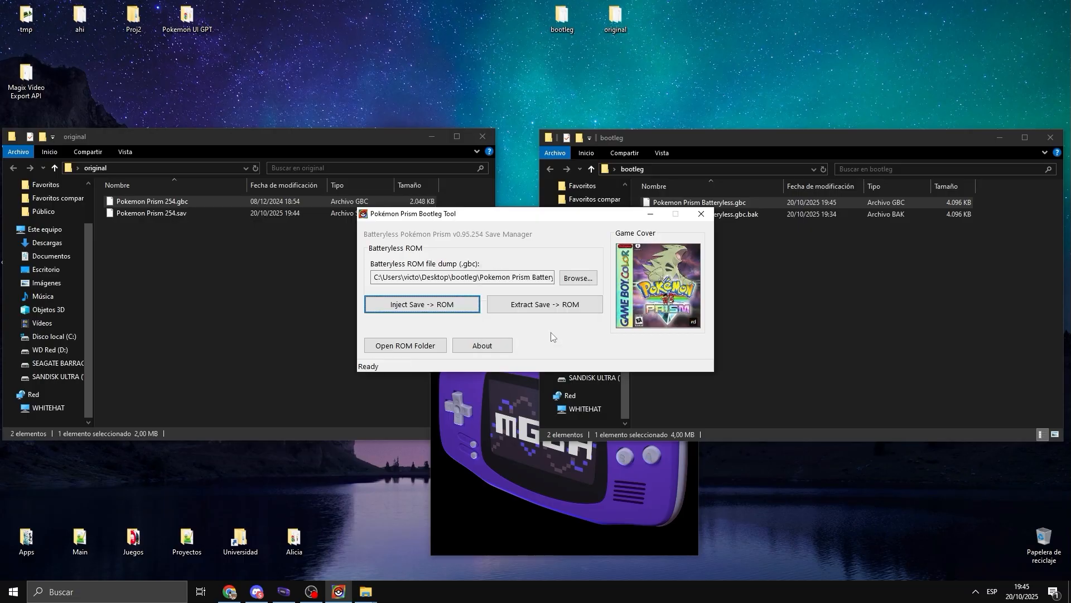
Run the backup Pokemon Prism Batteryless.gbc.bak in mGBA, continue its game, and leave the in-game PC menu
left_click(820, 304)
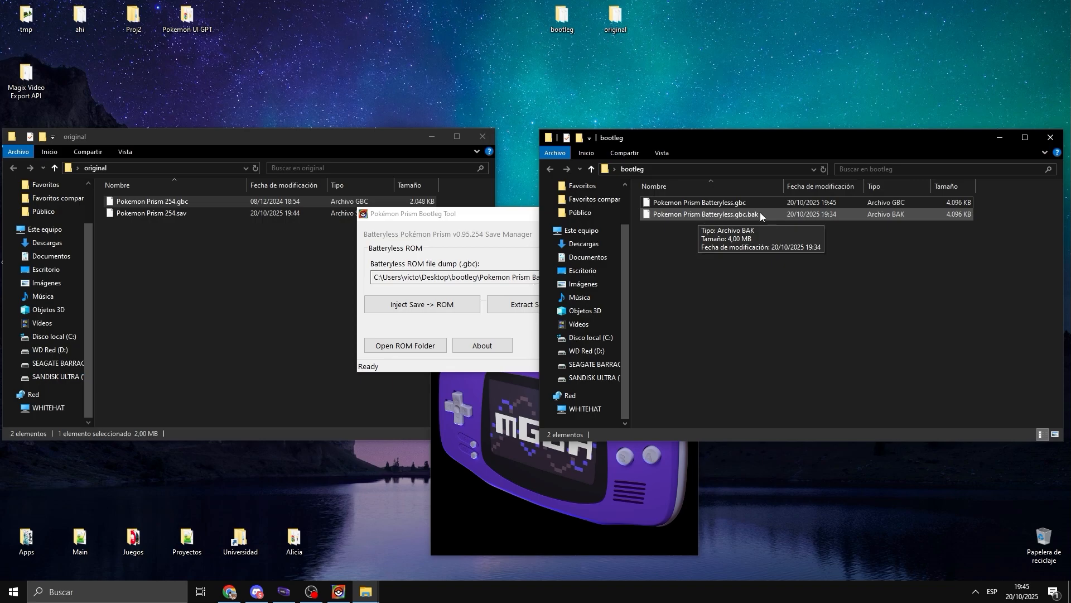
left_click_drag(759, 214, 500, 433)
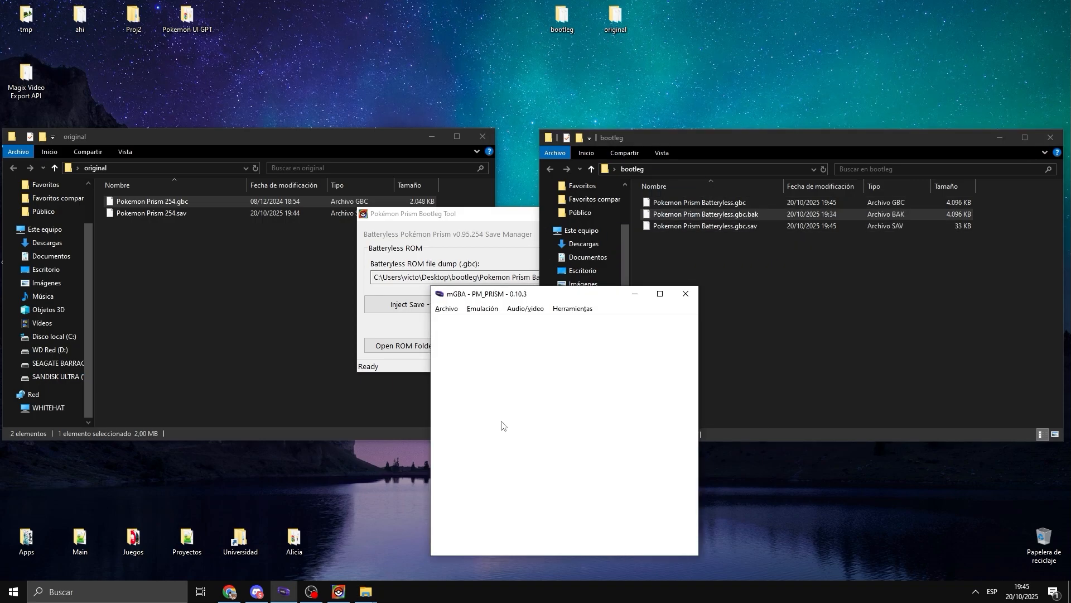
key("Tab")
key("x")
key("x")
key("x")
key("x")
key("x")
key("x")
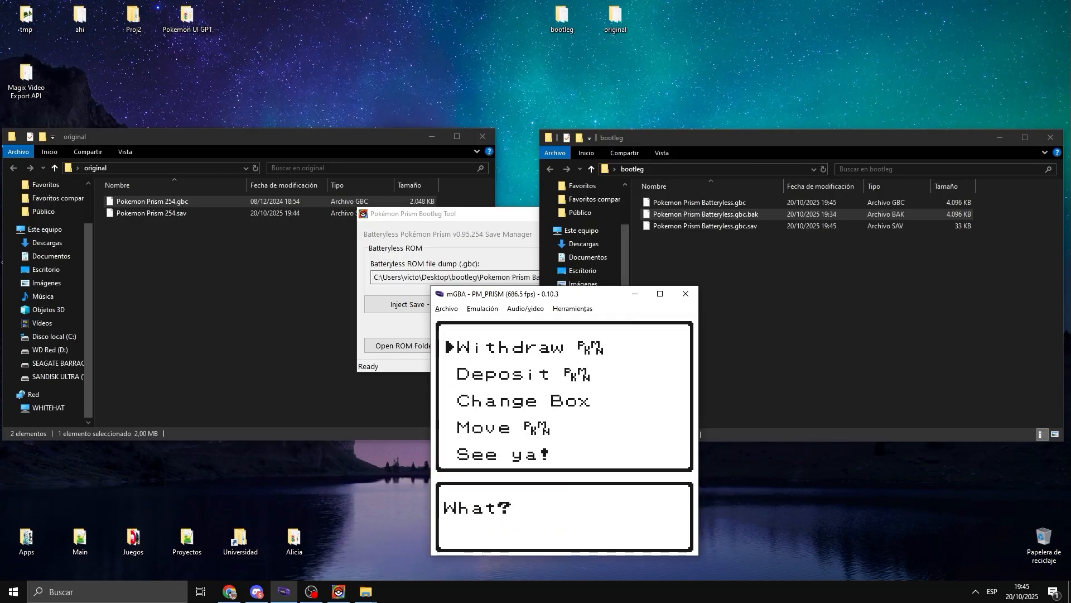
key("z")
key("z")
Run the injected Pokemon Prism Batteryless.gbc in mGBA to check the location loaded from the injected save
left_click(756, 273)
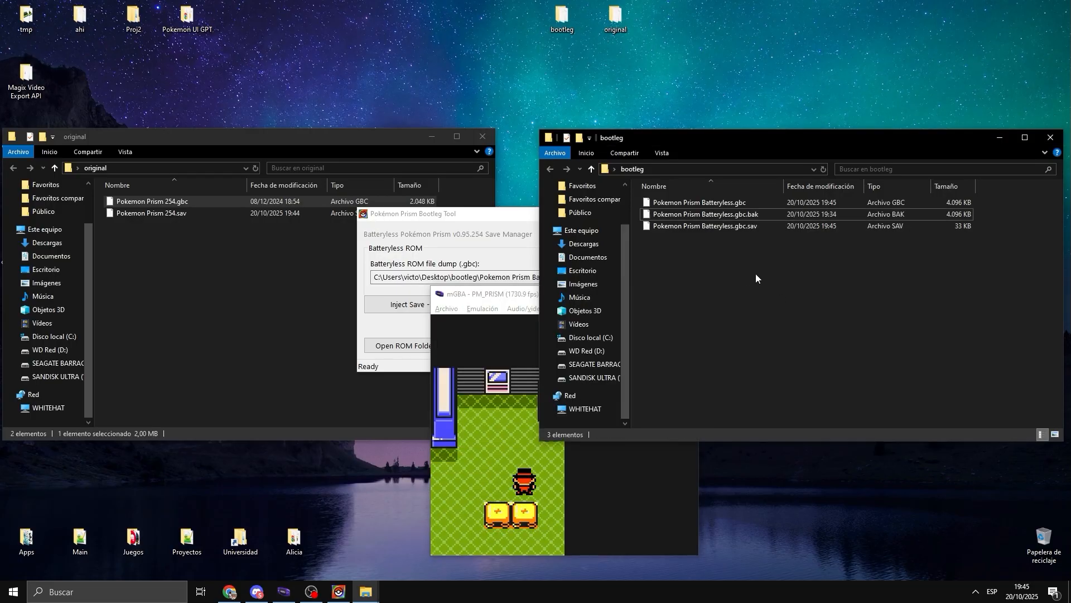
left_click(720, 206)
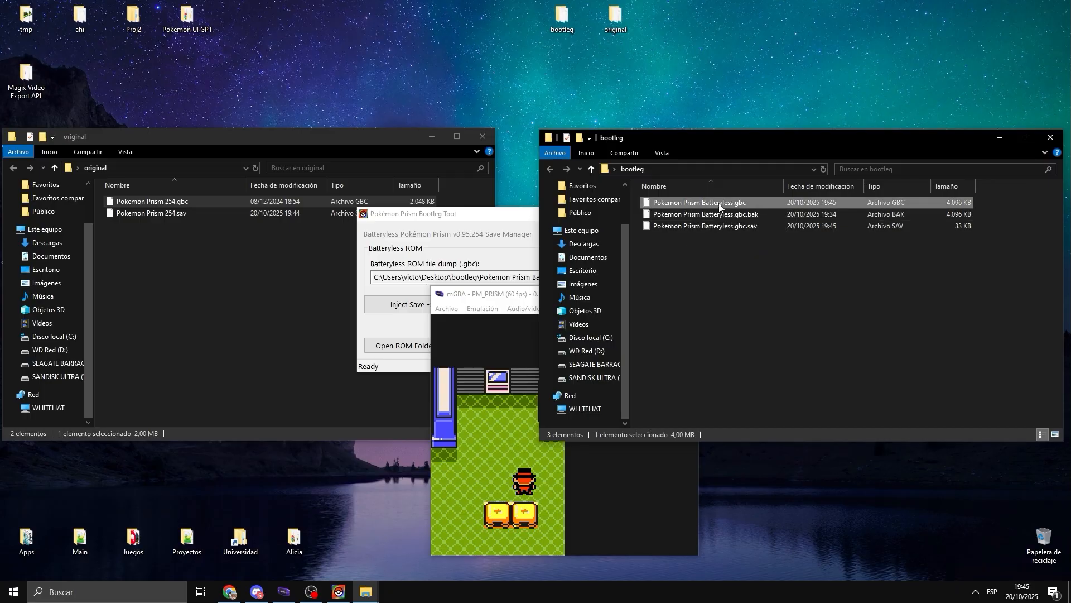
left_click_drag(718, 203, 498, 436)
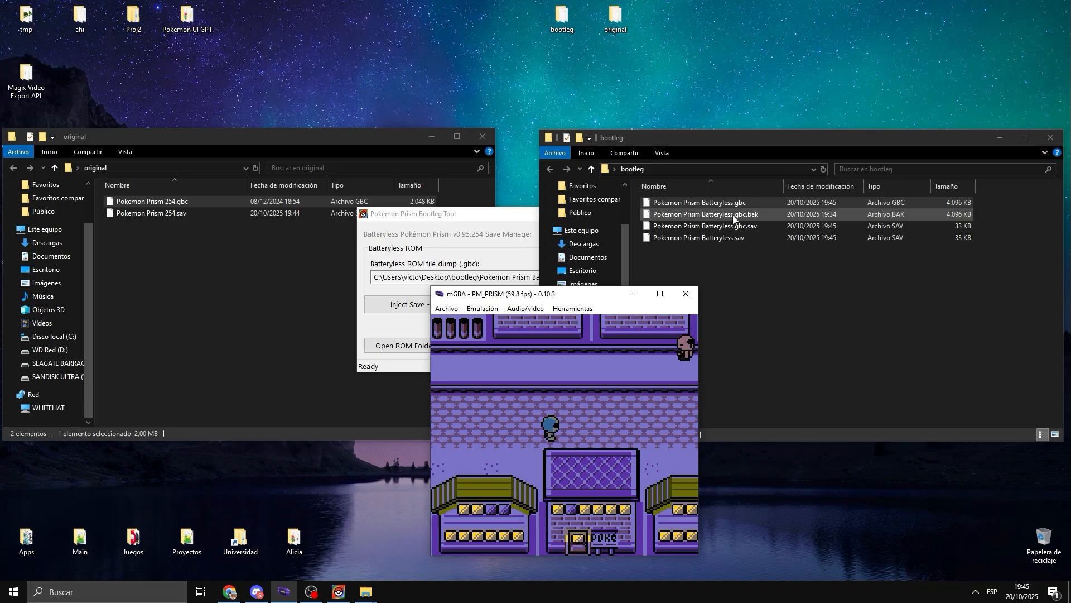
left_click(753, 296)
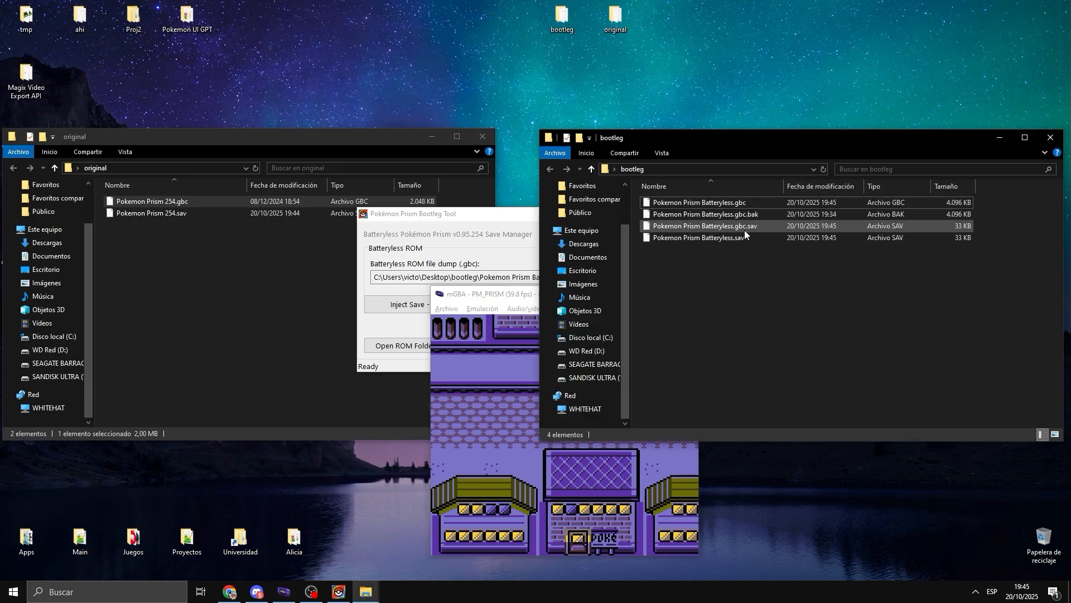
Delete the .gbc.bak, .gbc.sav and .sav files from the bootleg folder, shutting down the emulation to release the save in use
left_click(745, 213)
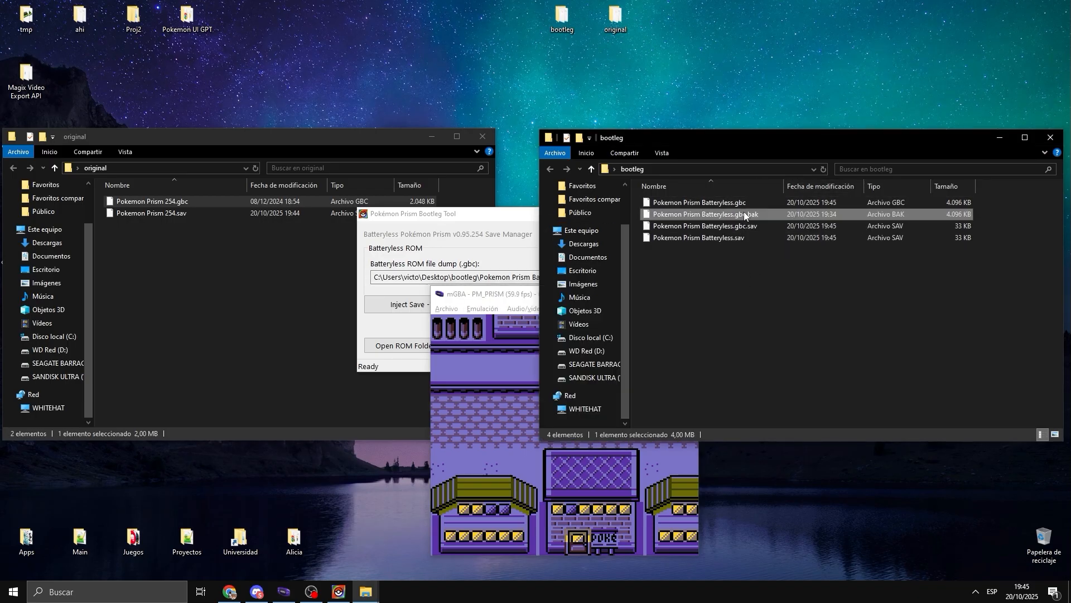
left_click(746, 237, "shift")
key("Delete")
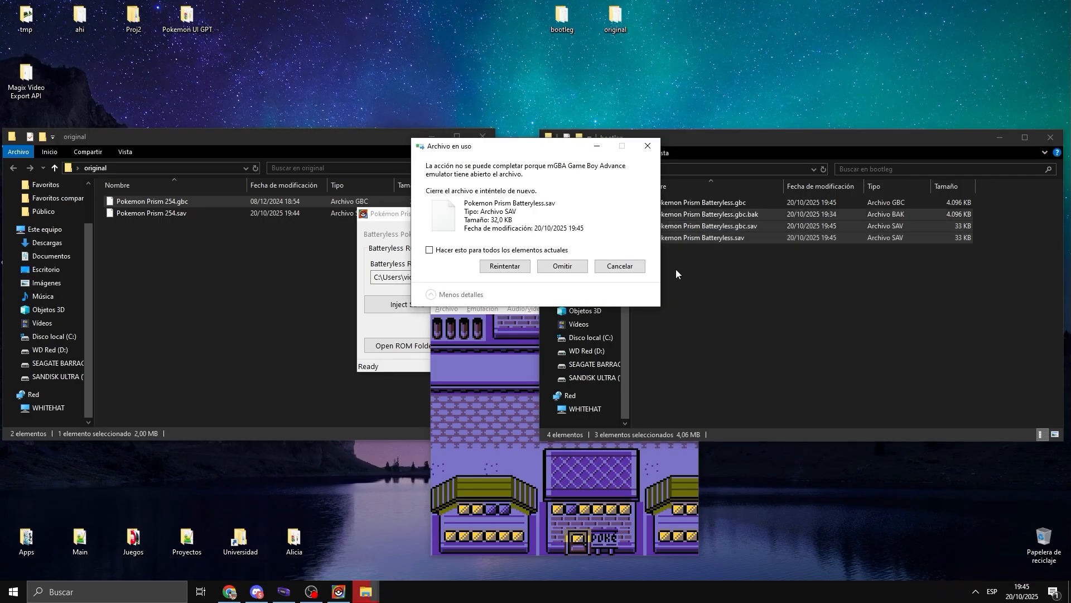
left_click(516, 349)
left_click(491, 312)
left_click(475, 330)
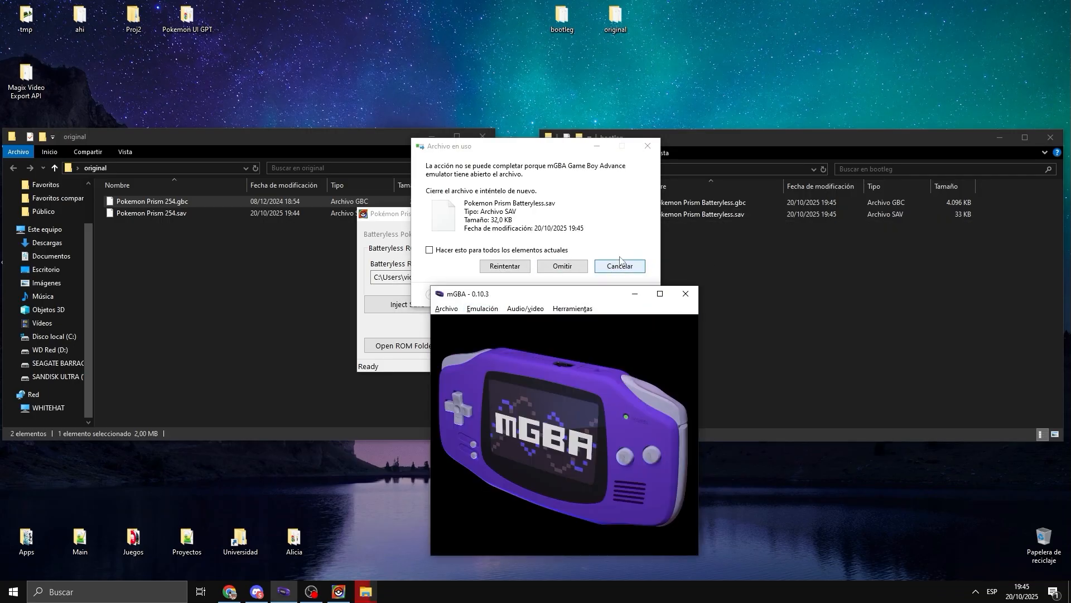
left_click(557, 272)
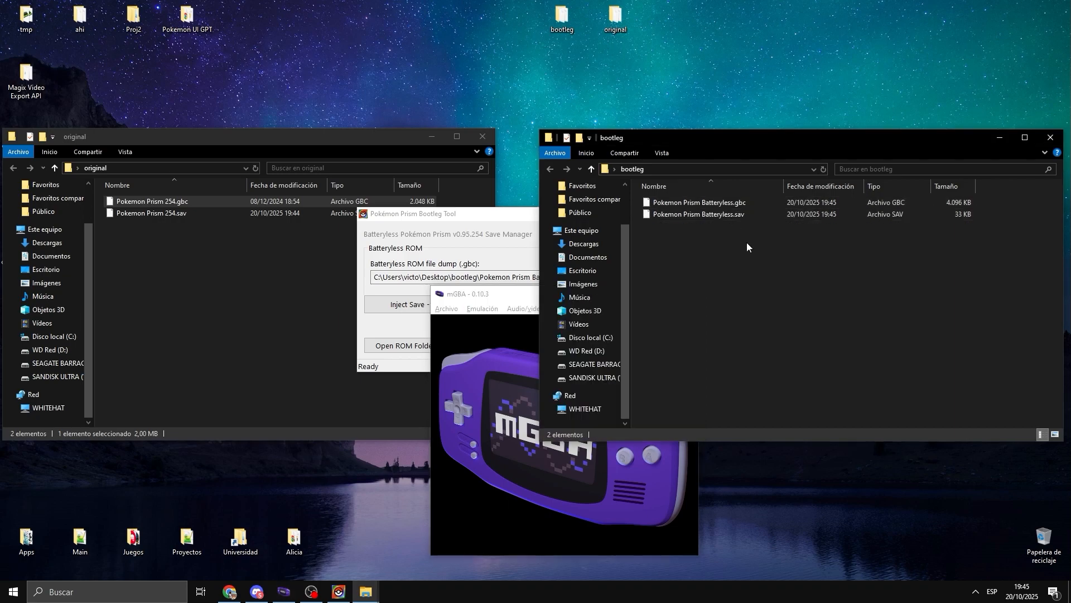
left_click(716, 215)
key("Delete")
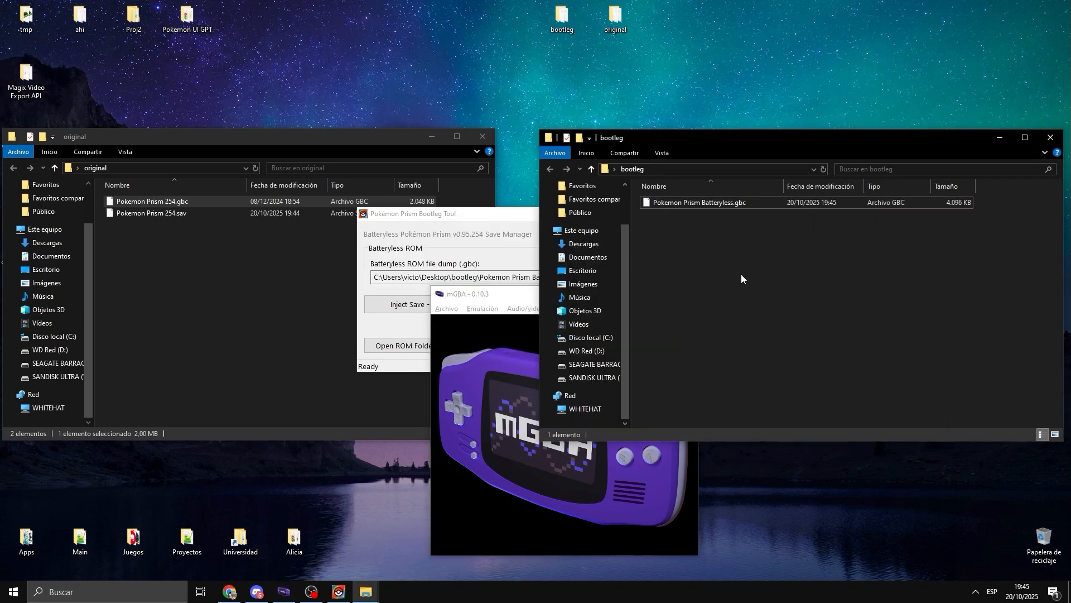
Run Pokemon Prism Batteryless.gbc in mGBA to check the location its built-in save loads, and shut down the emulation
left_click_drag(696, 205, 491, 378)
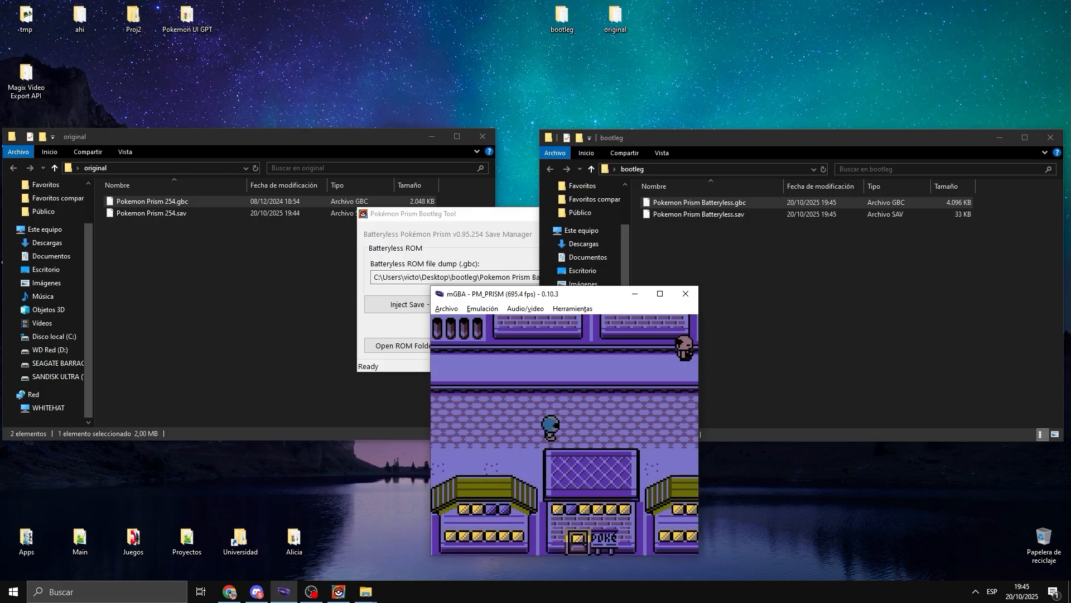
left_click(479, 310)
left_click(497, 335)
left_click(728, 237)
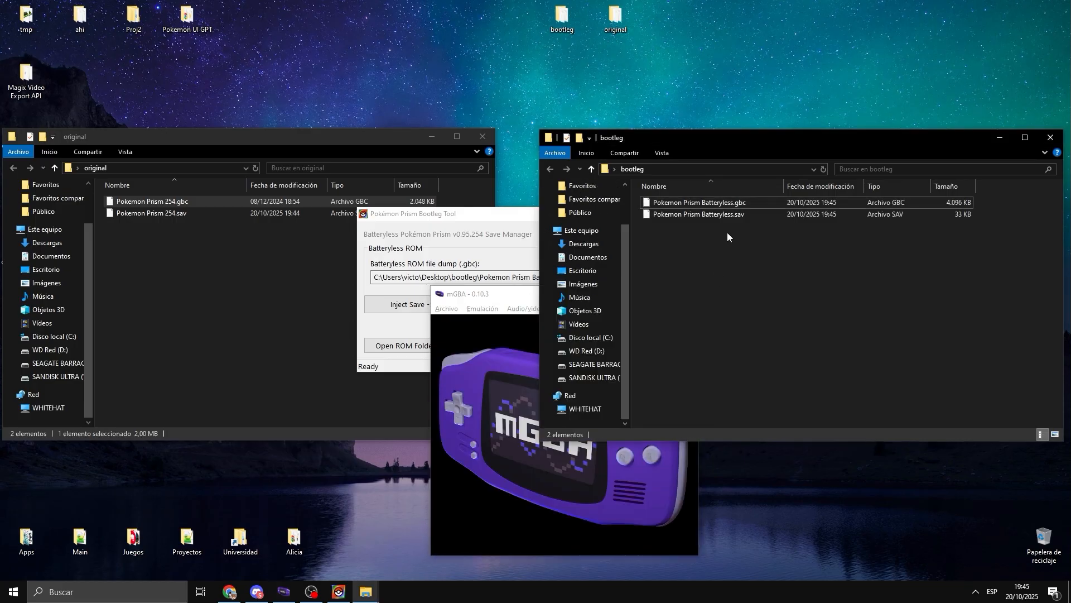
Delete Pokemon Prism Batteryless.sav from the bootleg folder
left_click(701, 214)
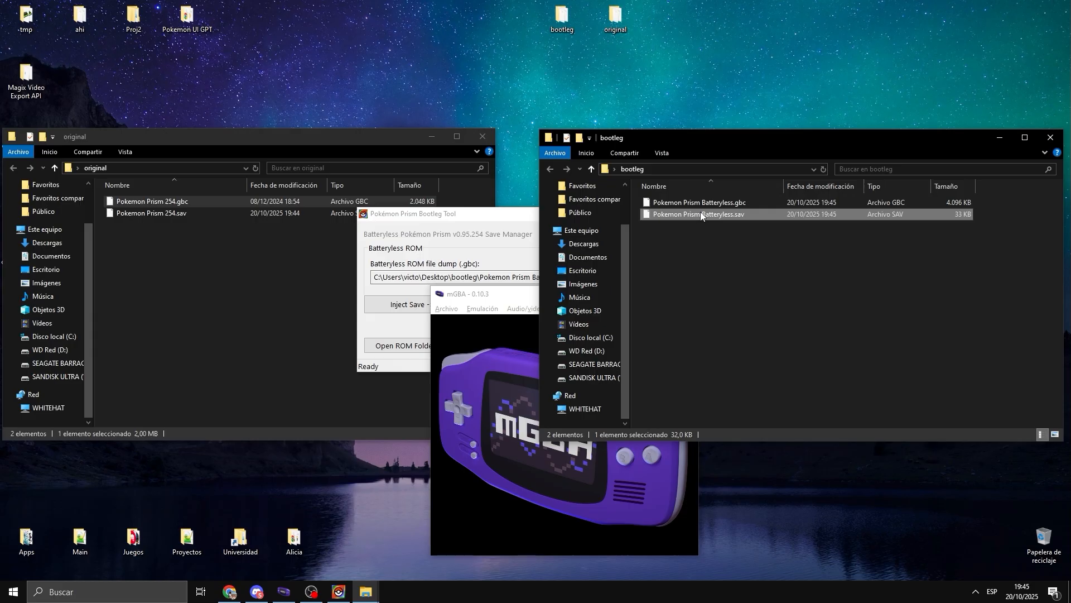
key("Delete")
key("Return")
Launch HxD and open Pokemon Prism Batteryless.gbc from the bootleg folder and Pokemon Prism 254.sav from the original folder
key("super")
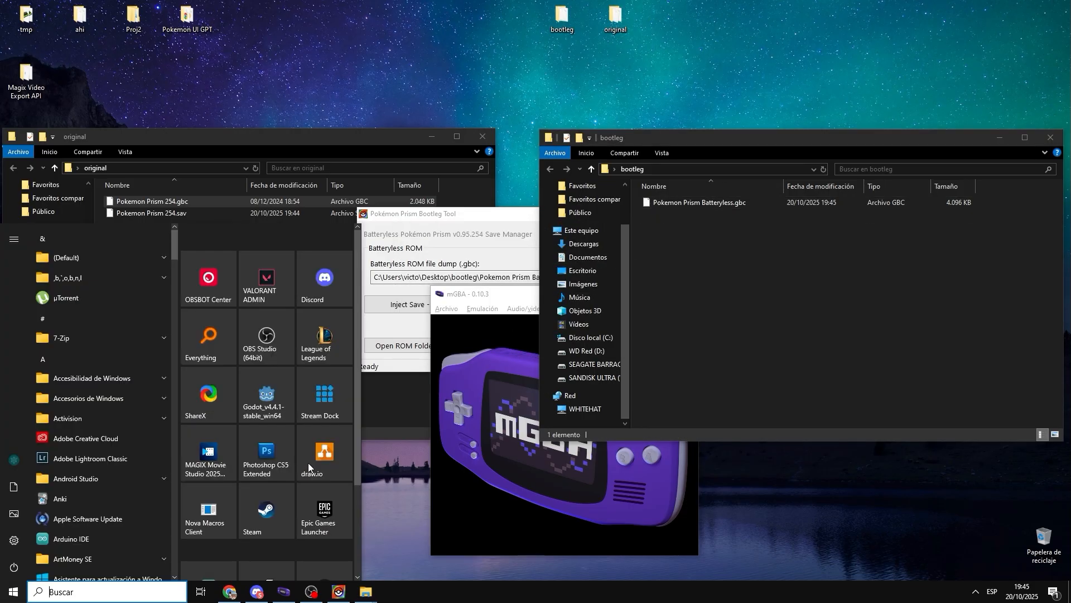
type("hxd")
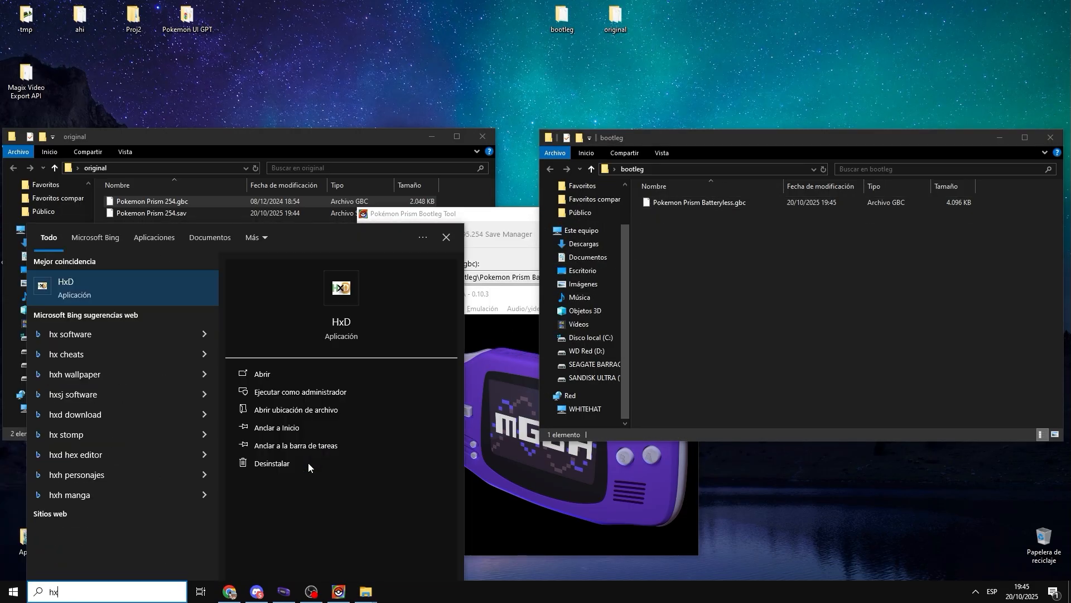
key("Return")
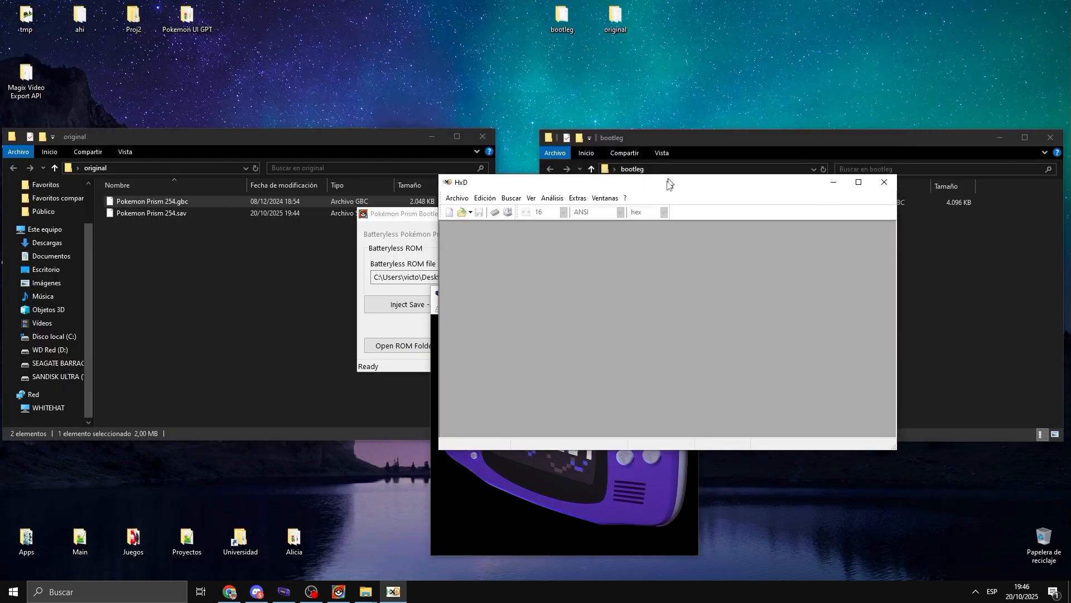
double_click(704, 7)
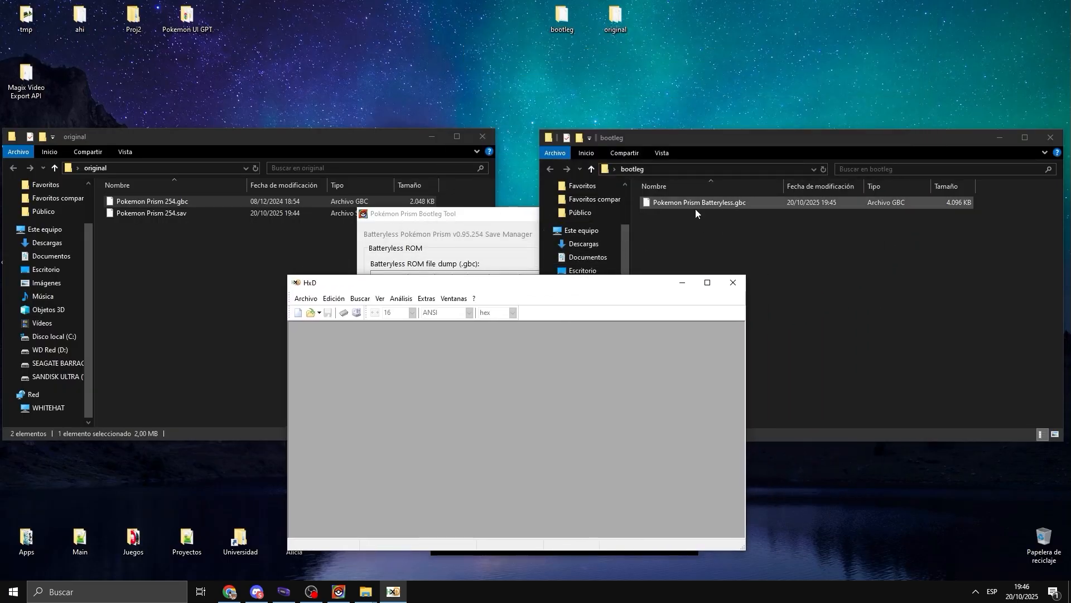
left_click_drag(696, 209, 396, 369)
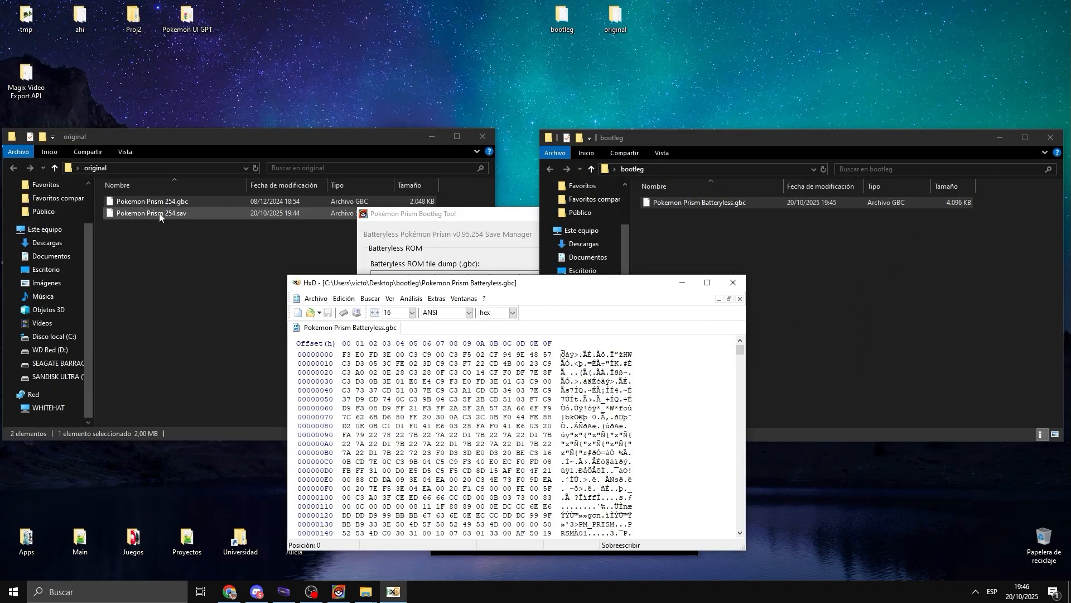
left_click_drag(159, 213, 525, 0)
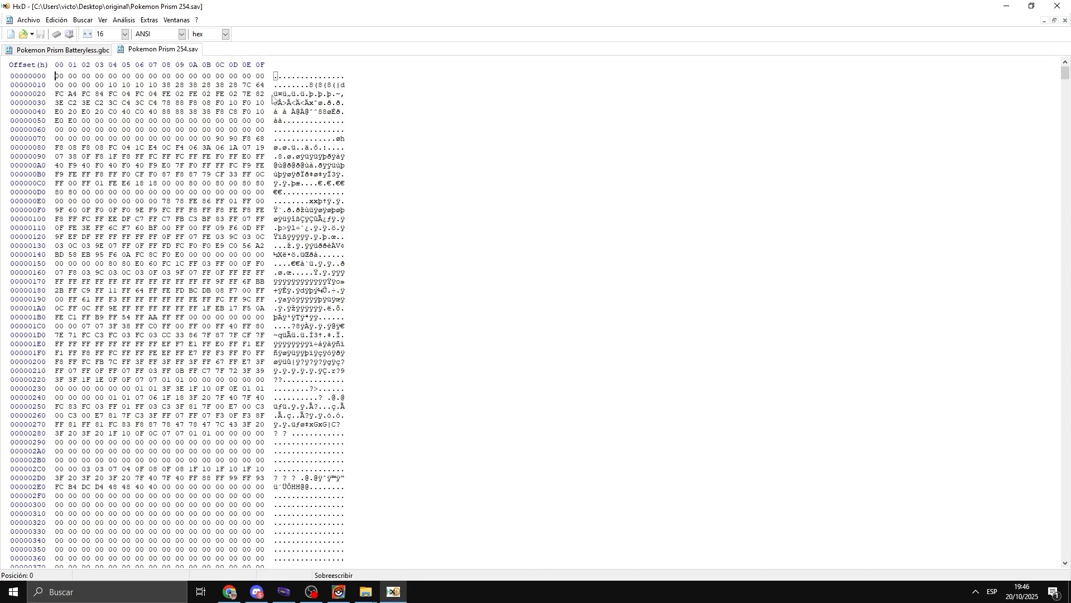
Search Pokemon Prism Batteryless.gbc for the row of hexadecimal values copied from offset 00000020 of Pokemon Prism 254.sav
left_click_drag(274, 94, 340, 94)
left_click(85, 94)
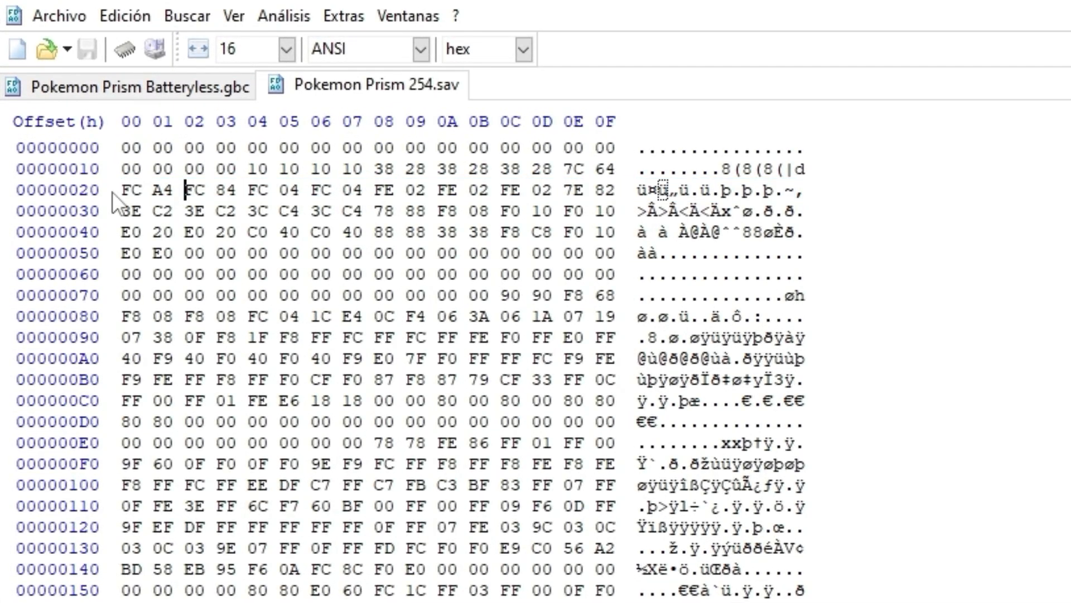
left_click_drag(113, 192, 618, 191)
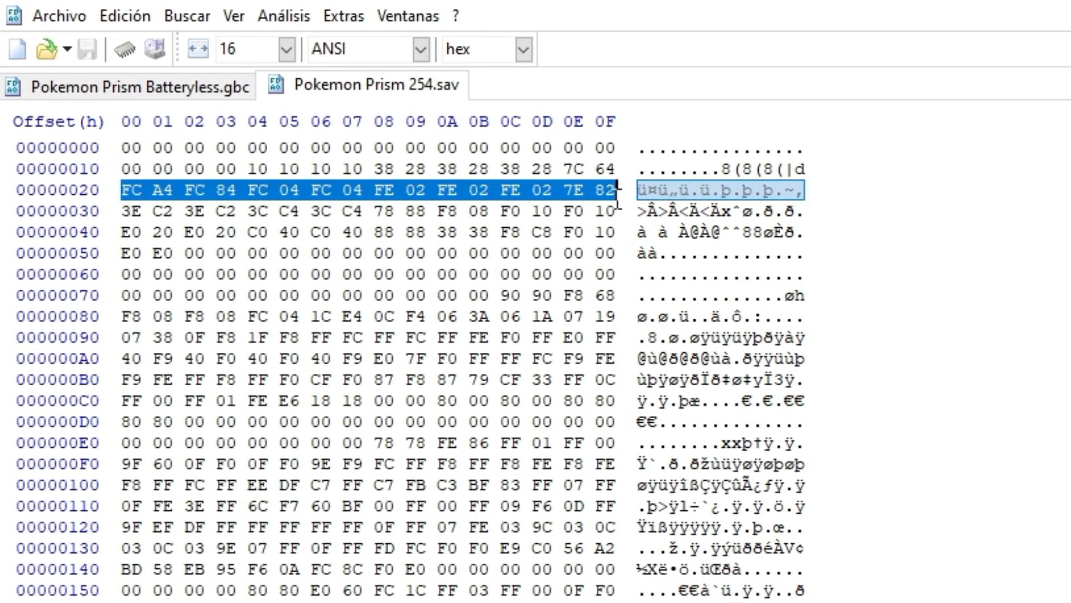
left_click(147, 84)
key("ctrl+f")
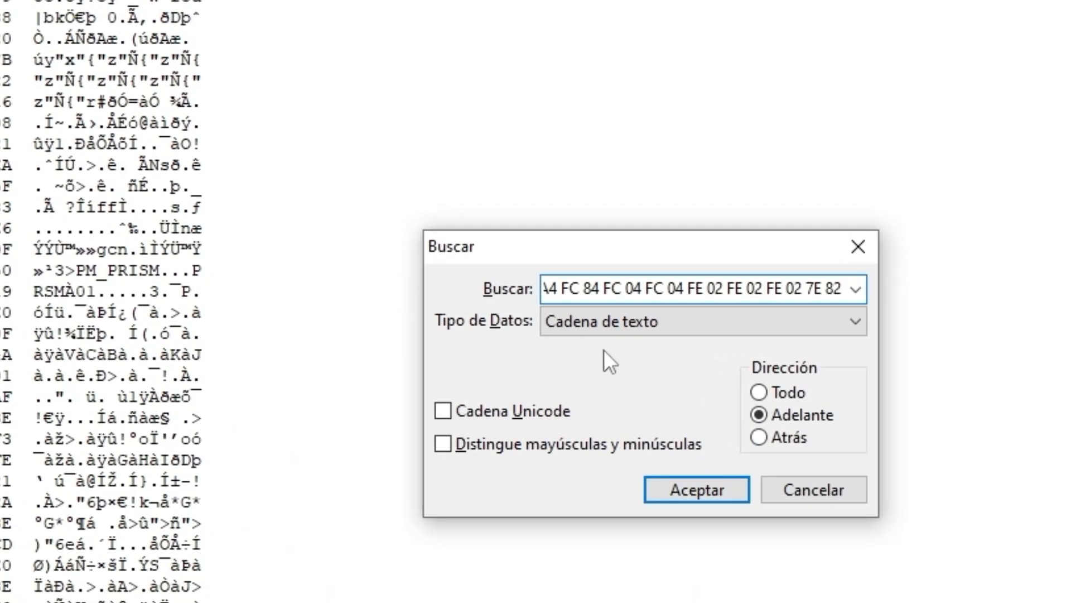
left_click(601, 330)
left_click(606, 367)
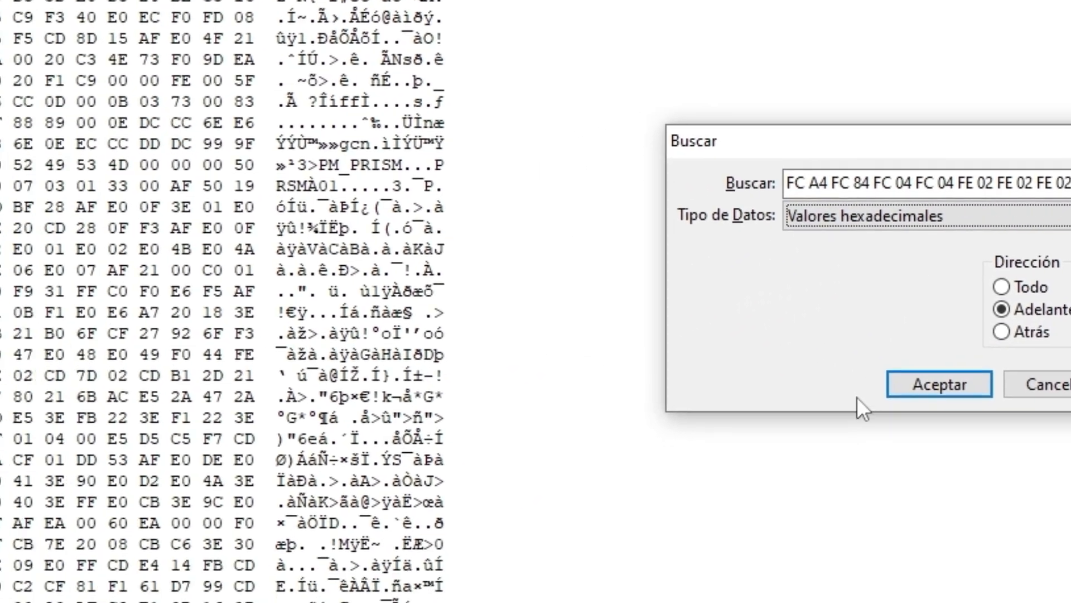
left_click(725, 489)
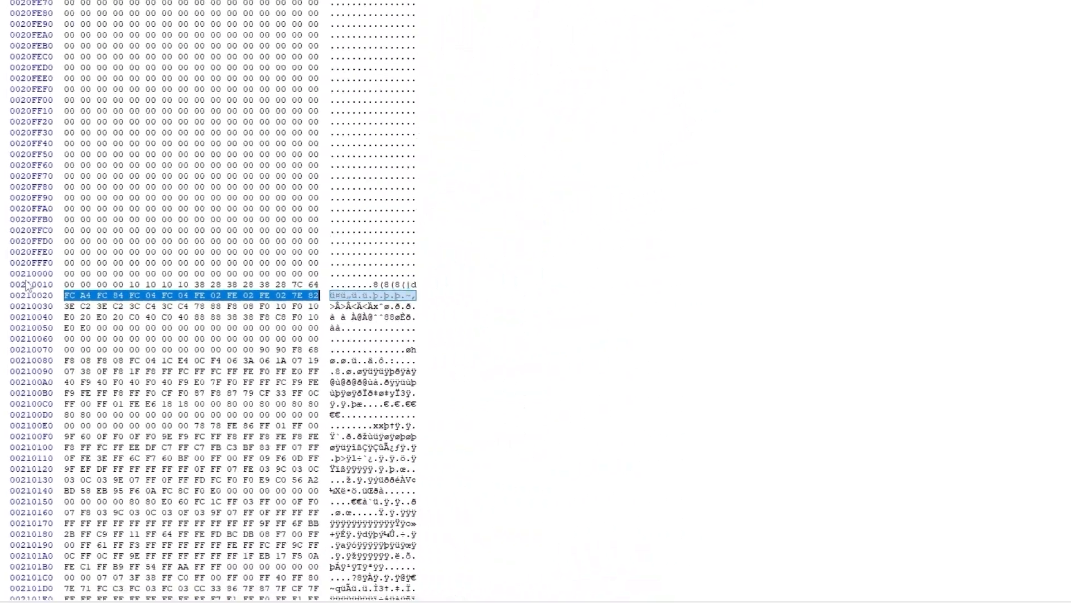
Compare the bytes around the match in the batteryless ROM with the start of Pokemon Prism 254.sav, and close HxD
scroll(296, 298, "down", 9)
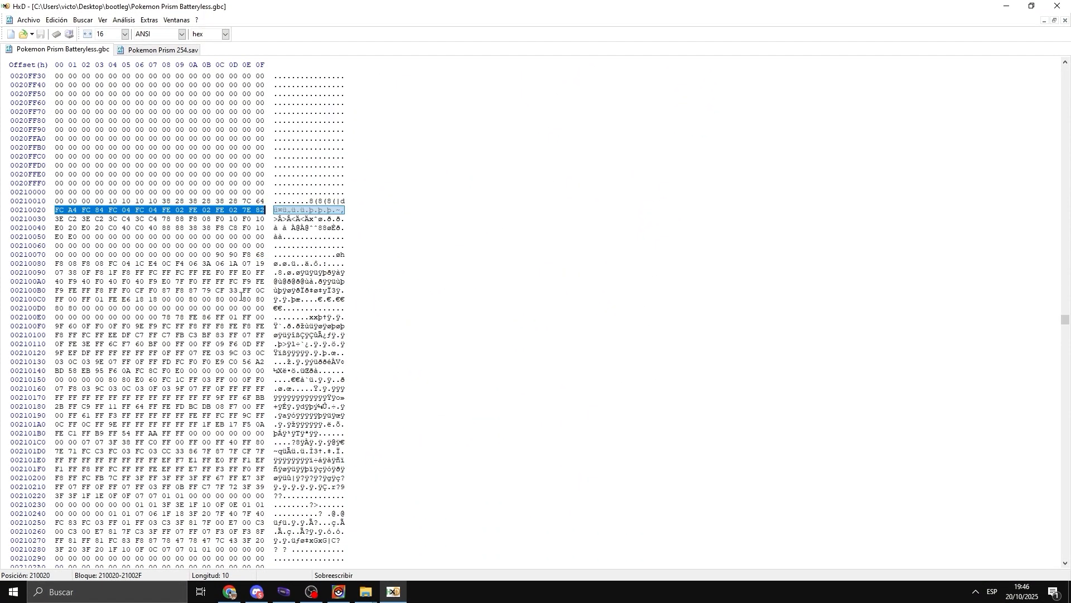
scroll(354, 184, "up", 4)
left_click(144, 51)
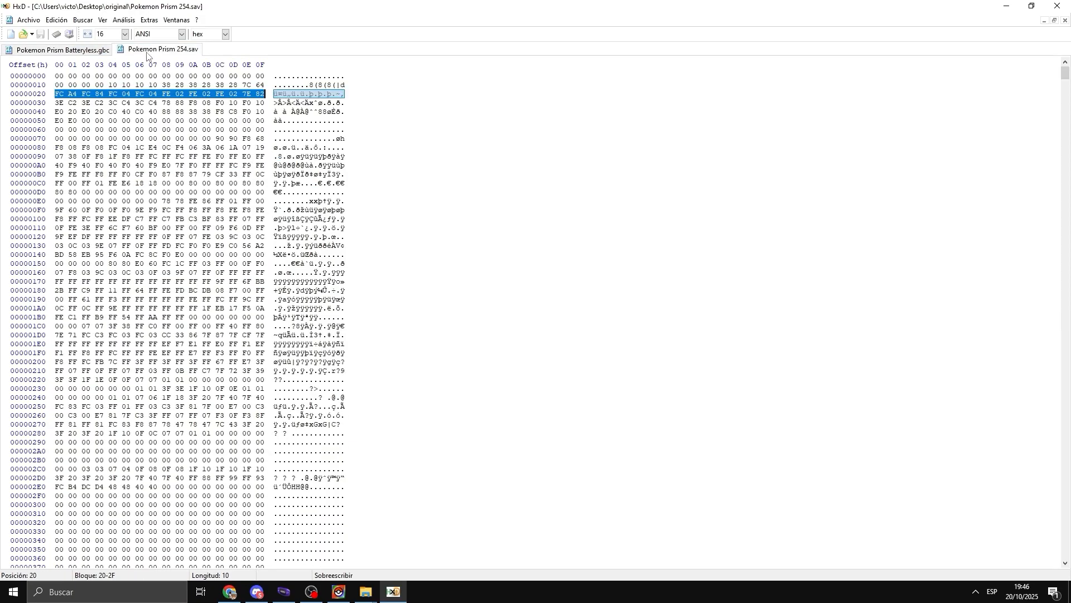
left_click(61, 49)
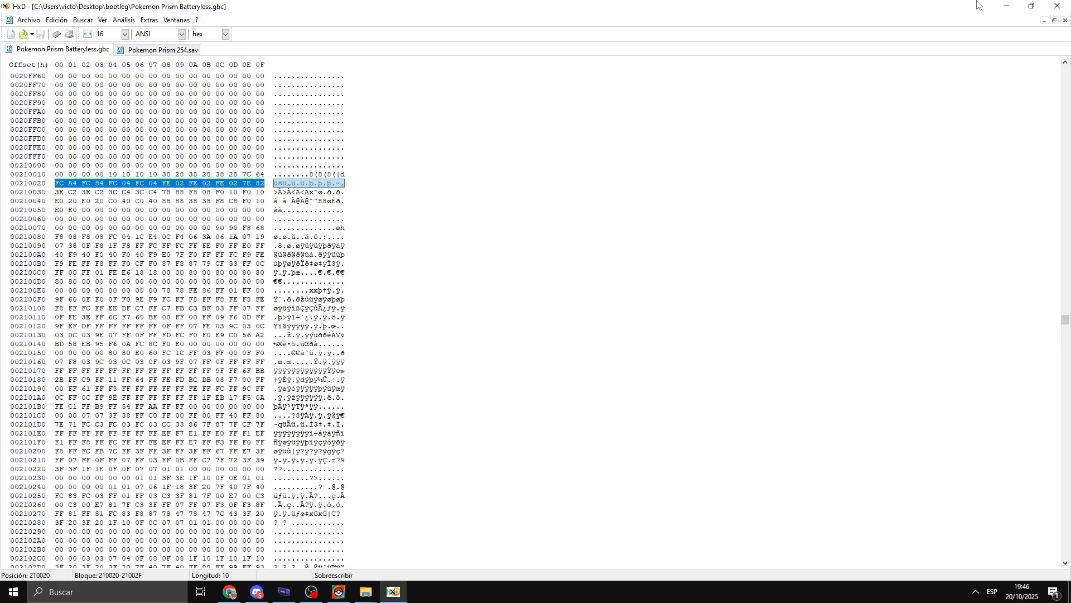
left_click(1058, 4)
left_click(194, 263)
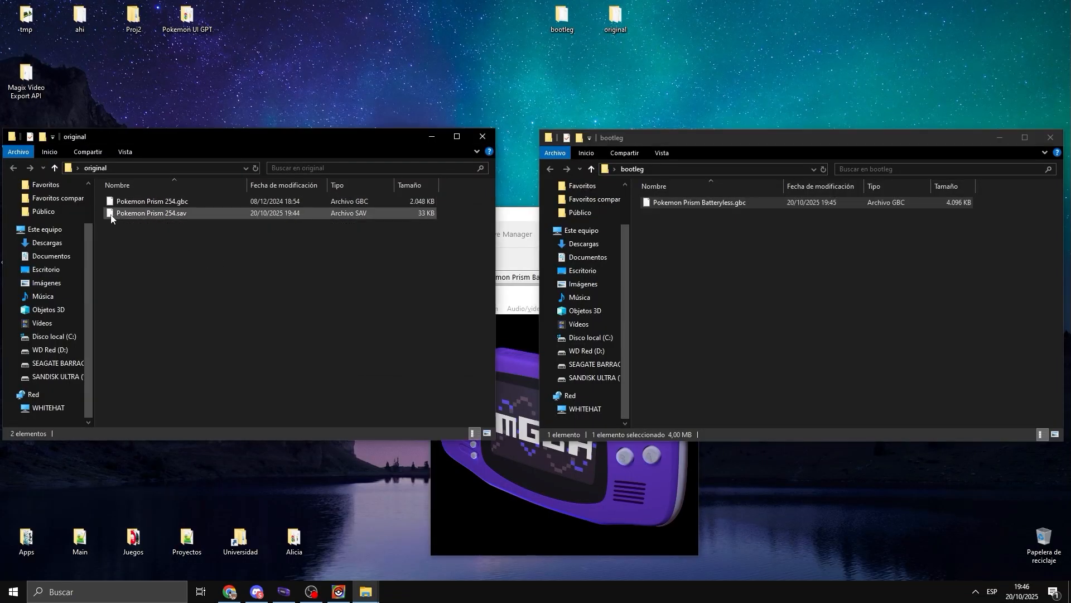
left_click(707, 235)
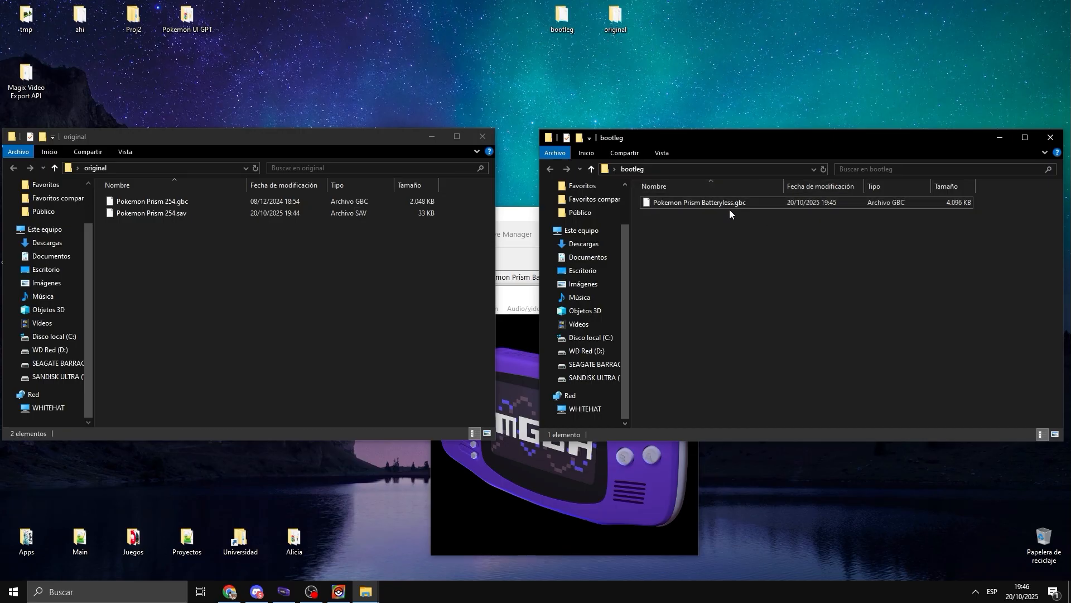
left_click(522, 336)
left_click(770, 236)
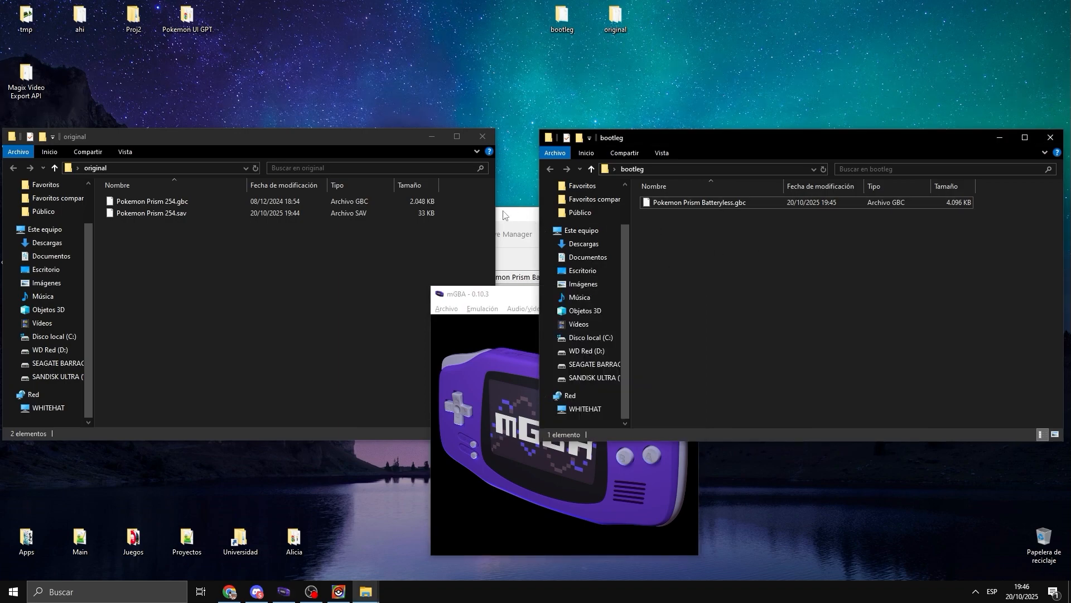
left_click(337, 592)
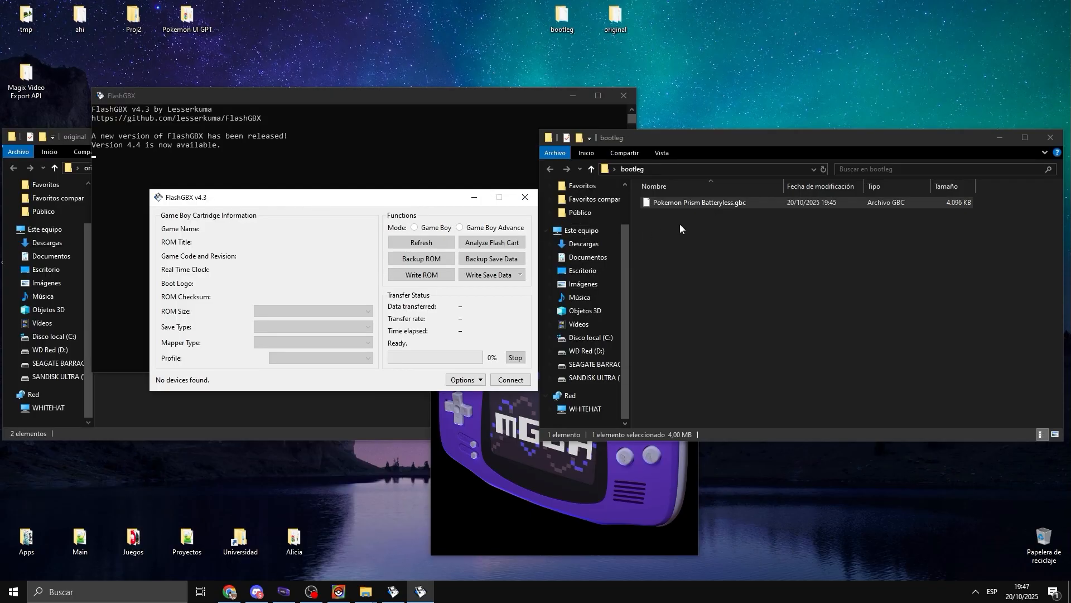
left_click(718, 207)
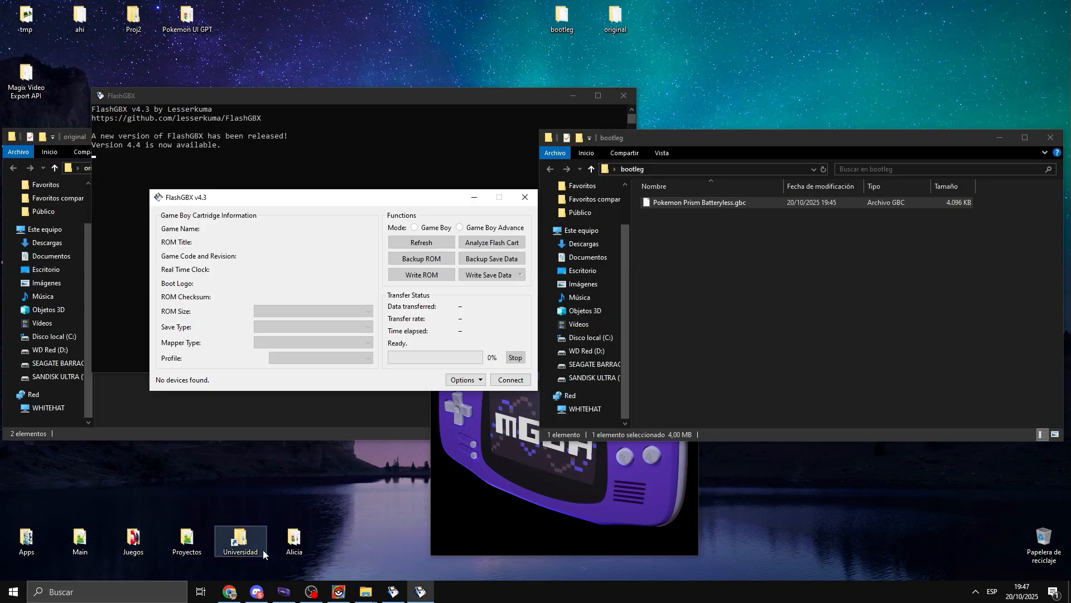
Switch to Chrome and open the Pokemon Prism Batteryless Bootleg Repro Save Injector & Extractor.ahk script in the GBC-Batteryless-Save-Tool GitHub repository
left_click(229, 591)
left_click(231, 3)
mouse_move(530, 337)
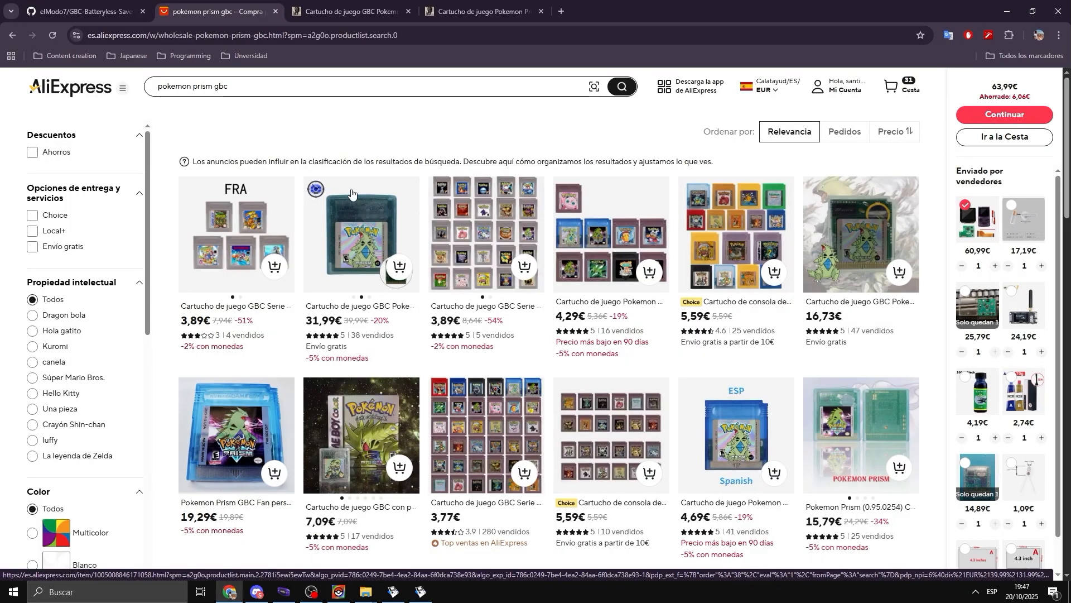
left_click(84, 11)
left_click(260, 274)
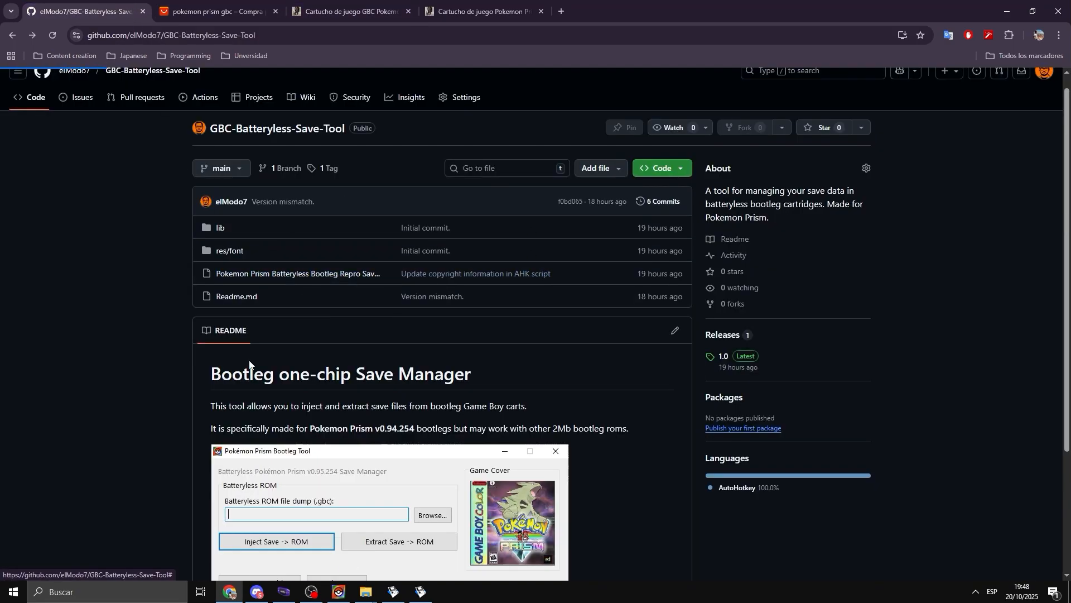
Examine the script's source code, highlighting the save data location and the save data and RTC comment in ExtractSave
scroll(352, 440, "down", 12)
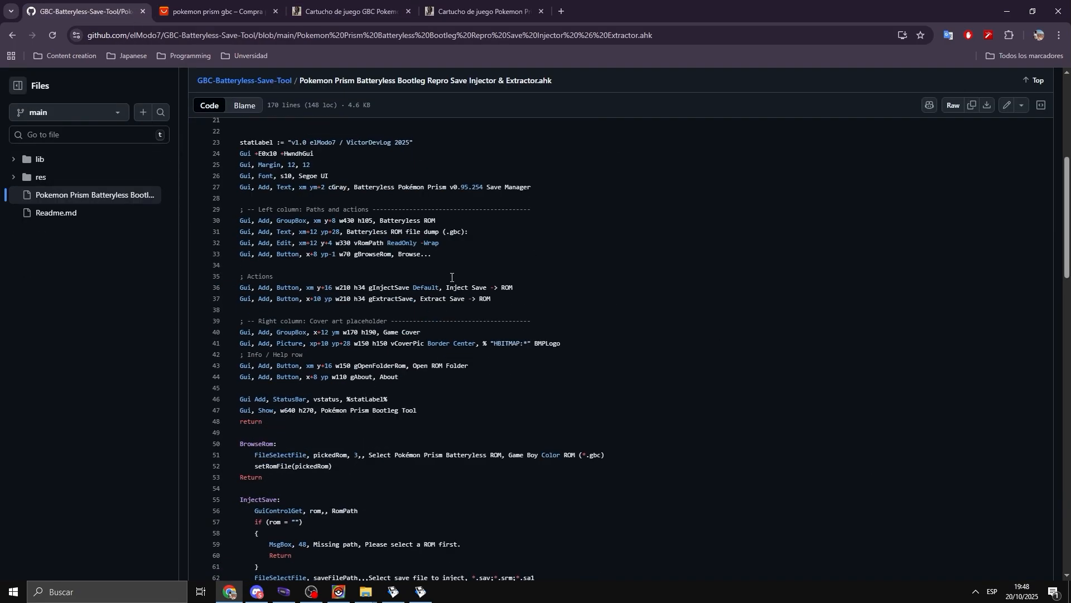
scroll(393, 346, "down", 4)
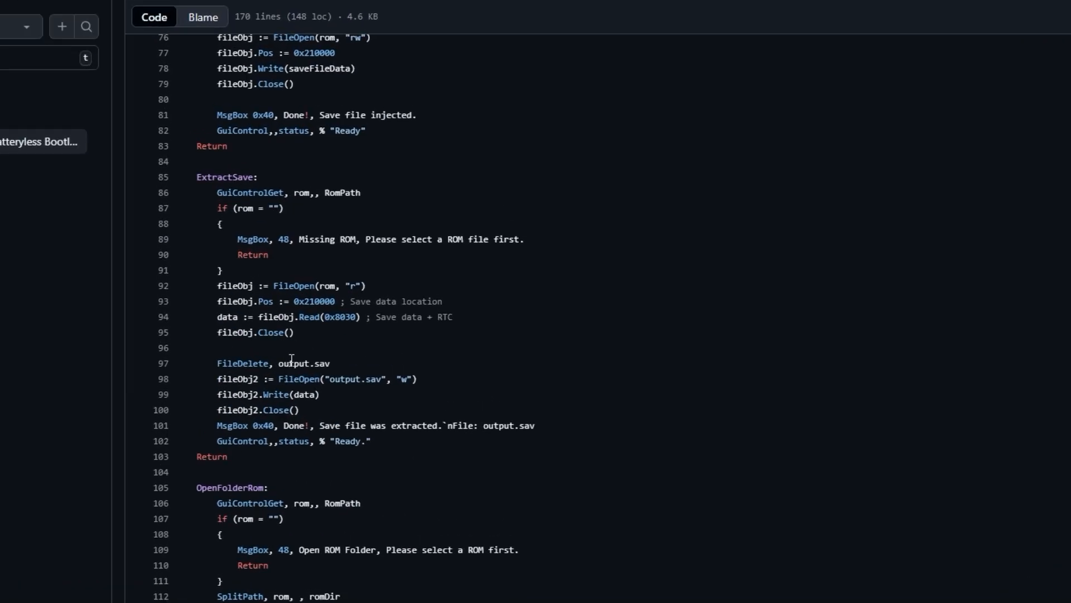
left_click_drag(293, 301, 489, 297)
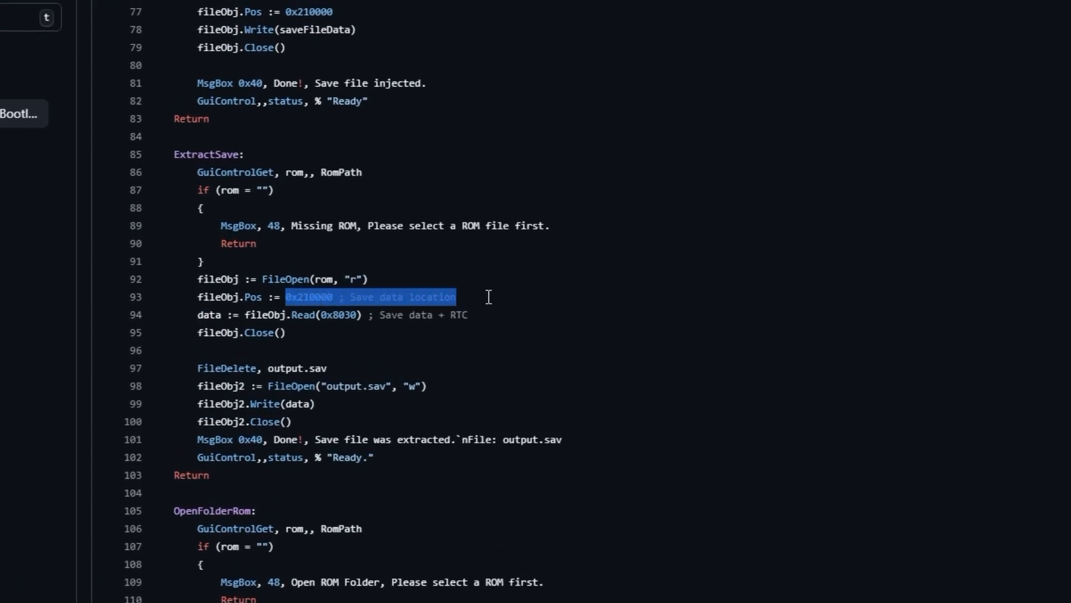
left_click_drag(380, 318, 524, 318)
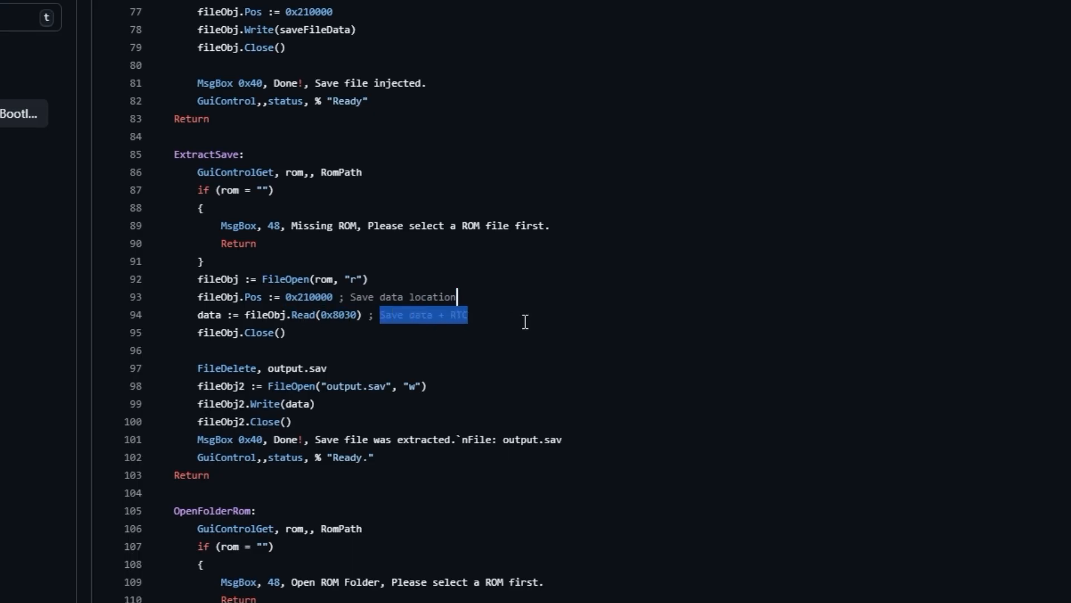
left_click(313, 315)
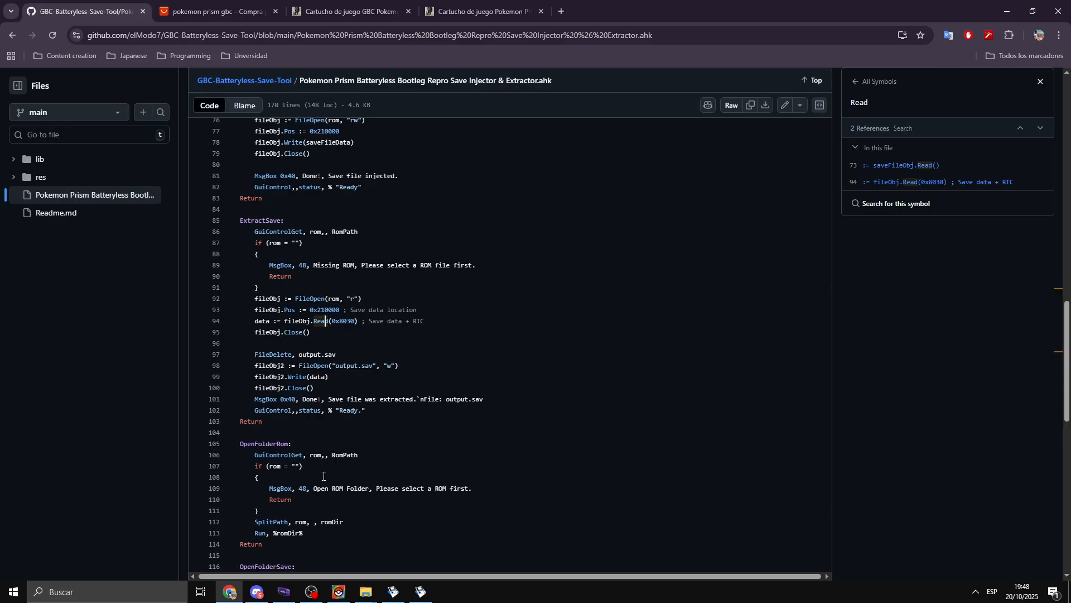
scroll(323, 476, "down", 10)
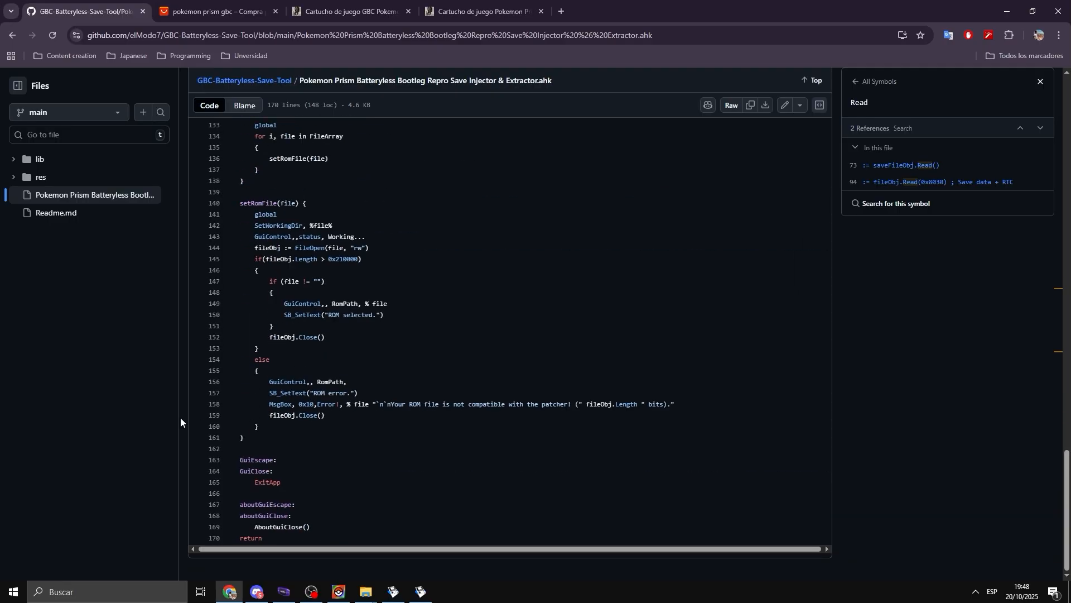